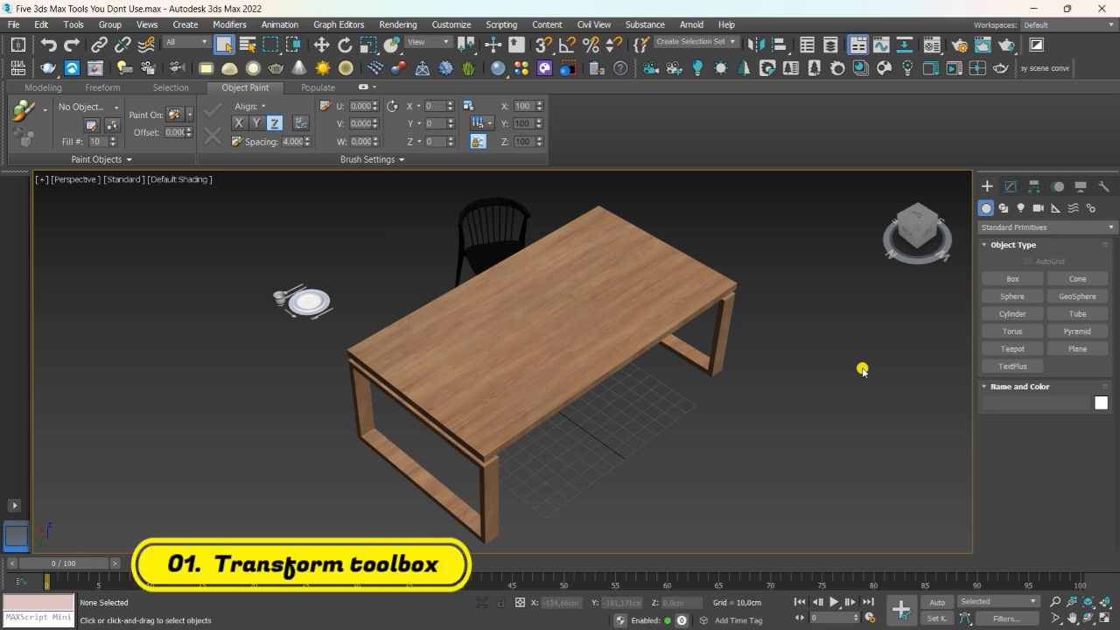
- Open the Transform Toolbox and place it beside the table, clear of the tableware set
left_click(44, 25)
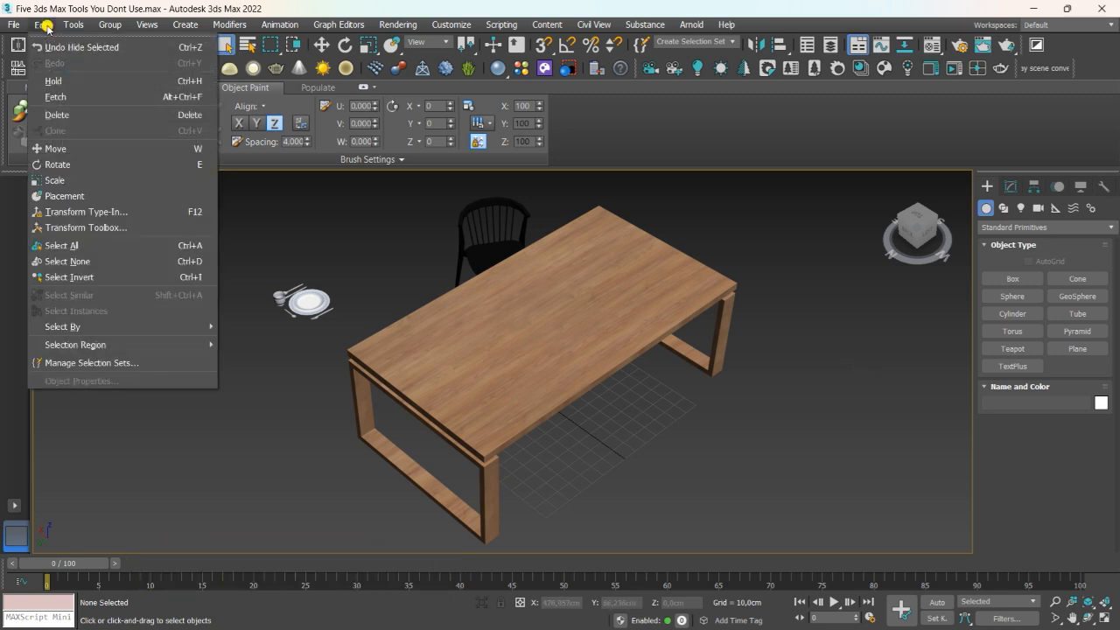
left_click(96, 229)
left_click_drag(145, 267, 117, 225)
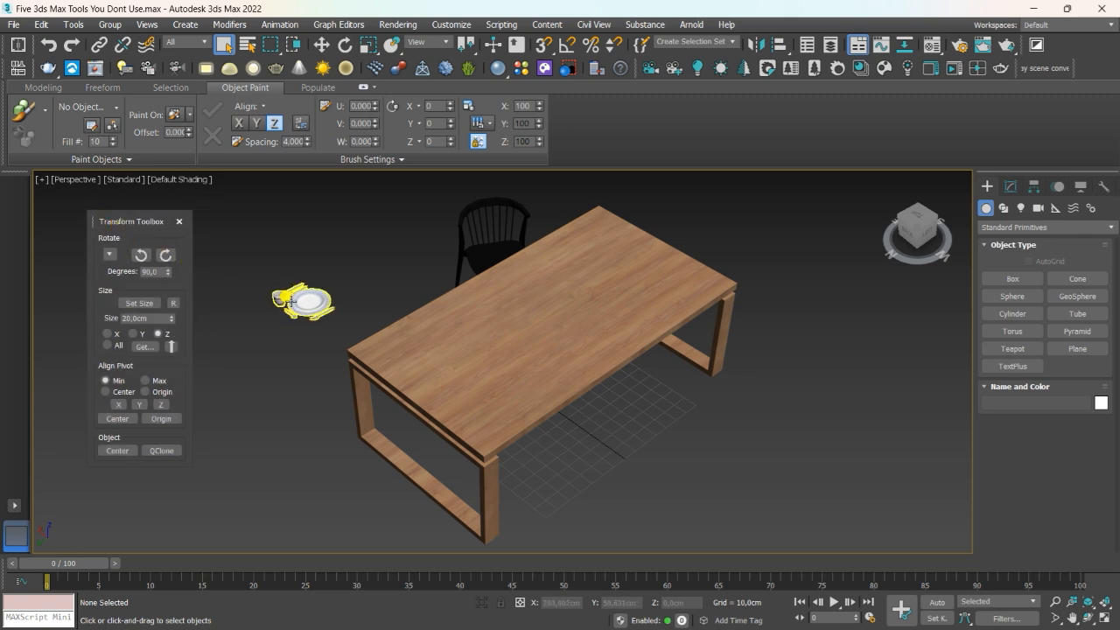
- Select the tableware set, frame it closely and rotate it counter-clockwise through four 90° turns as seen from above
scroll(270, 285, "up", 4)
middle_click_drag(270, 285, 313, 250)
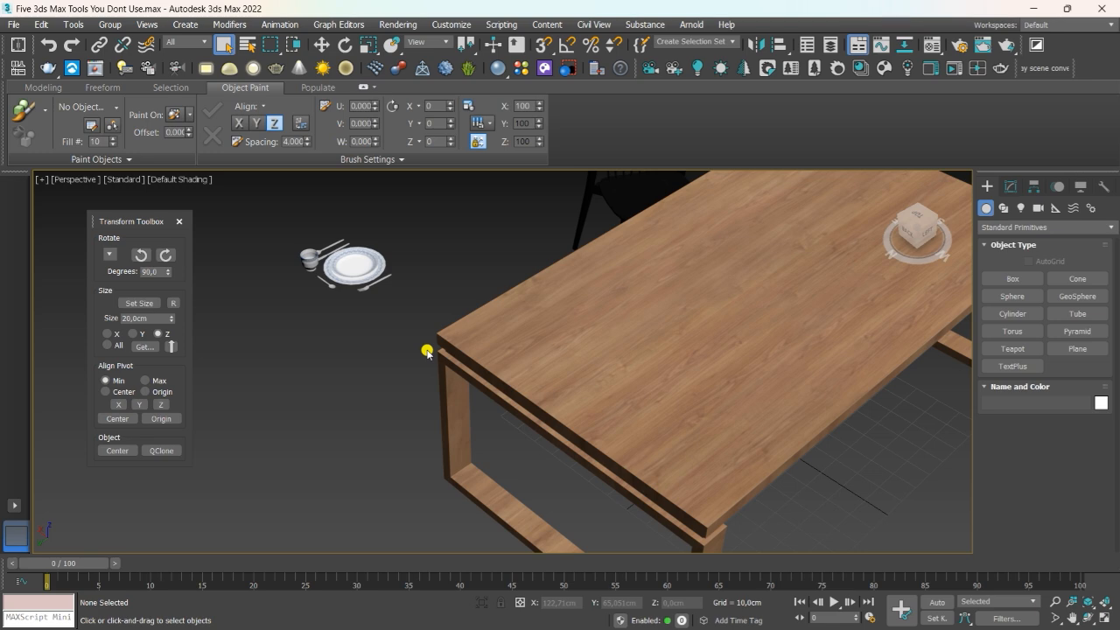
scroll(425, 350, "down", 3)
middle_click_drag(376, 305, 474, 415)
scroll(447, 340, "up", 3)
left_click(437, 297)
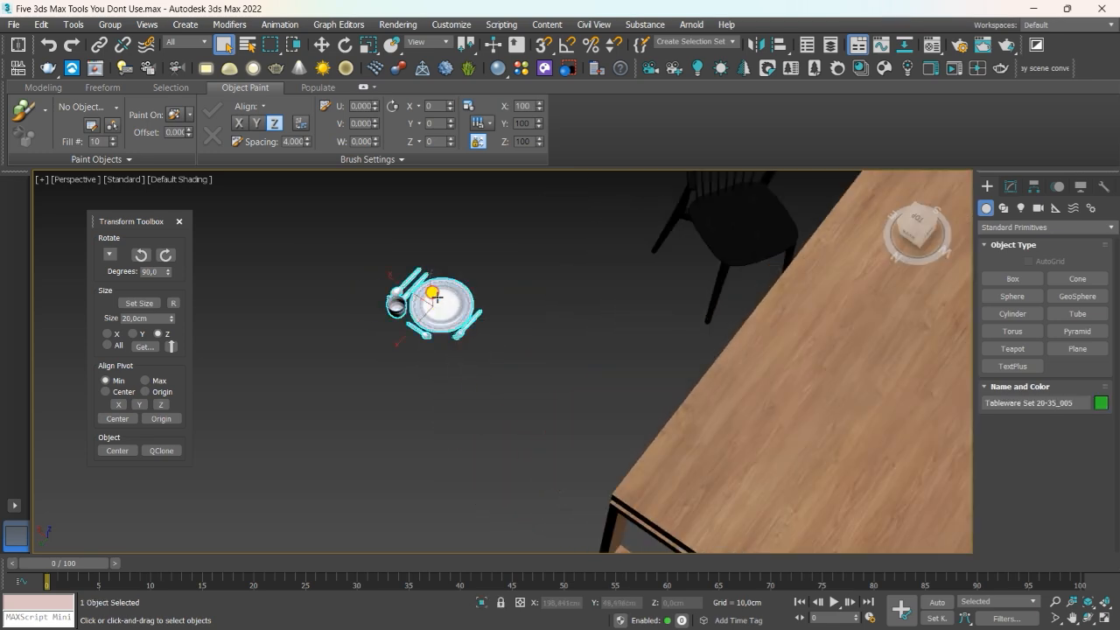
key("z")
middle_click_drag(425, 300, 458, 332)
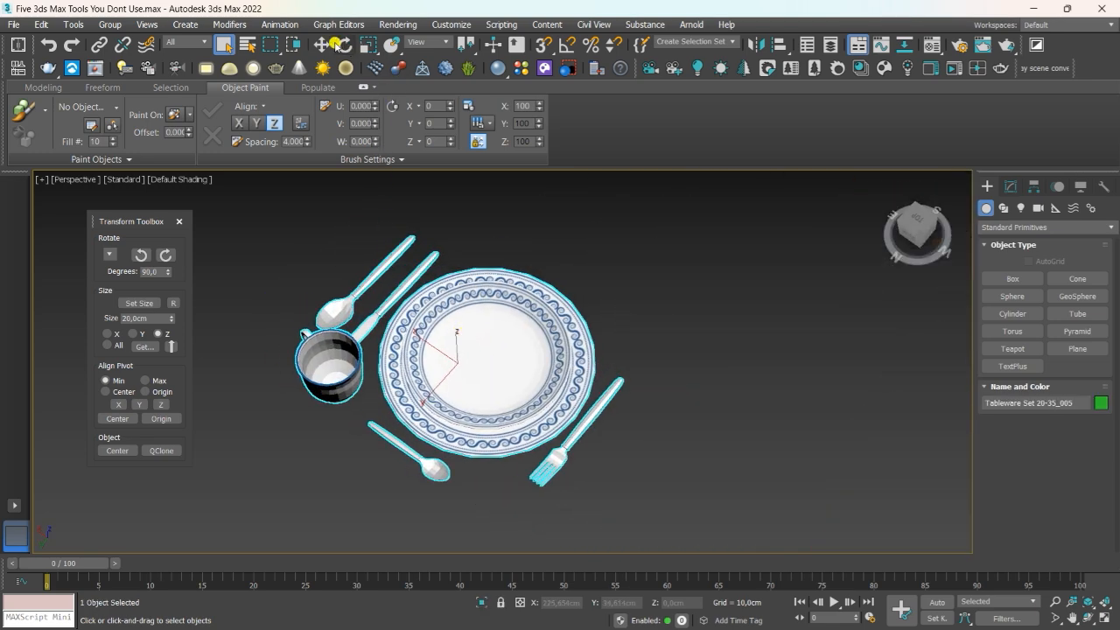
left_click(325, 45)
middle_click_drag(471, 346, 480, 382, "alt")
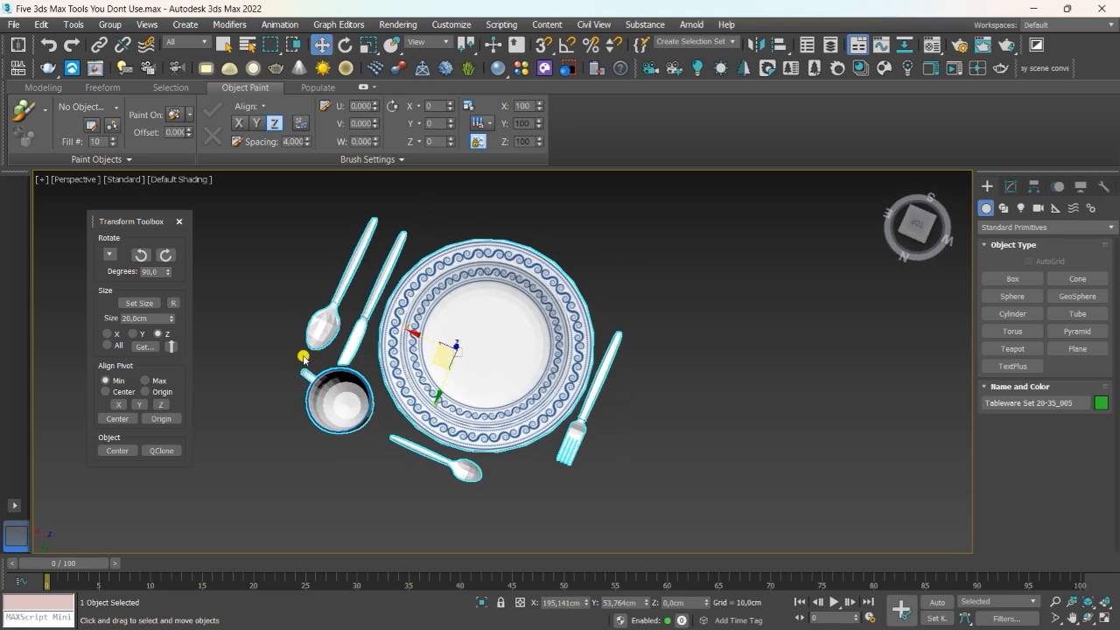
left_click(141, 256)
left_click(140, 257)
left_click(141, 256)
left_click(140, 256)
- Rotate the tableware set counter-clockwise through four more 90° turns as seen from the side
middle_click_drag(550, 480, 544, 373, "alt")
left_click(146, 255)
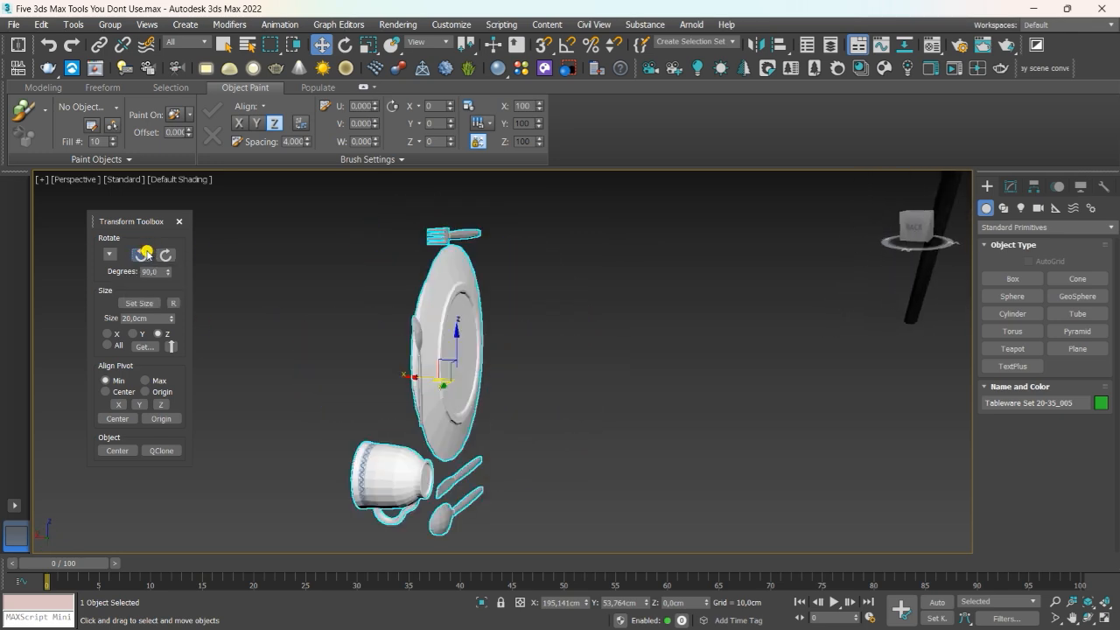
left_click(145, 255)
left_click(145, 255)
left_click(145, 254)
middle_click_drag(341, 321, 376, 360, "alt")
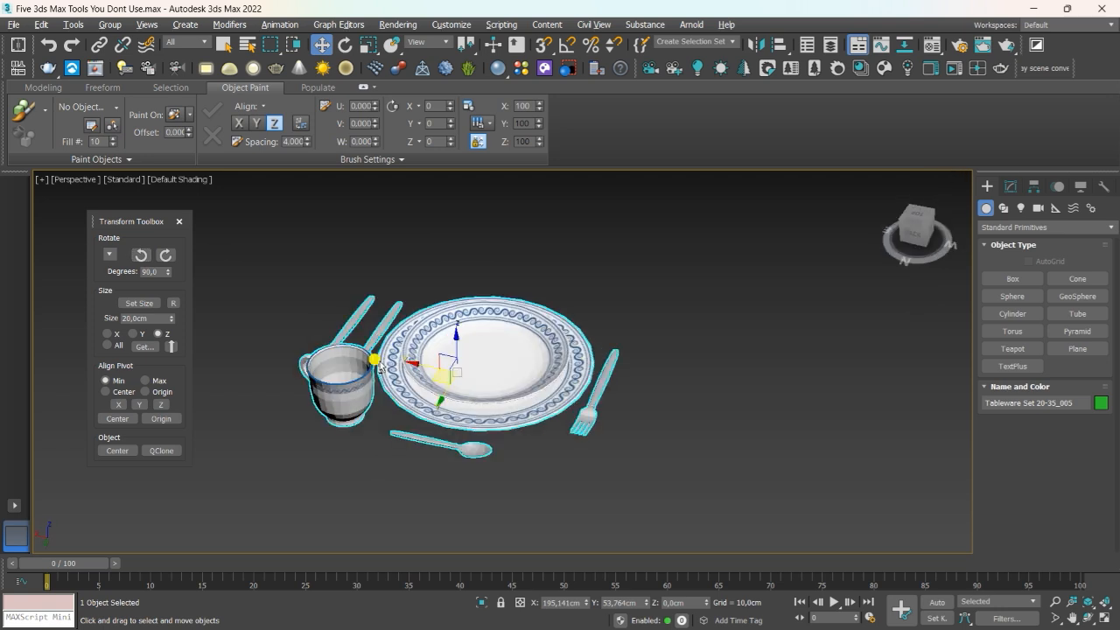
left_click(109, 255)
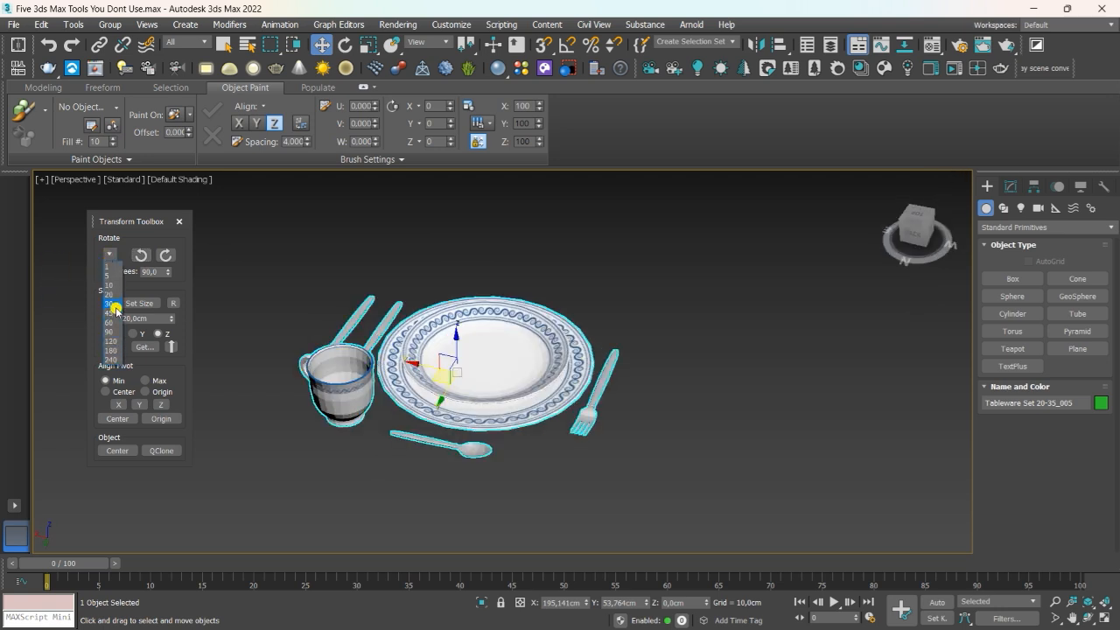
- Select the table and align its pivot to the object's minimum on the Z axis
scroll(513, 310, "down", 4)
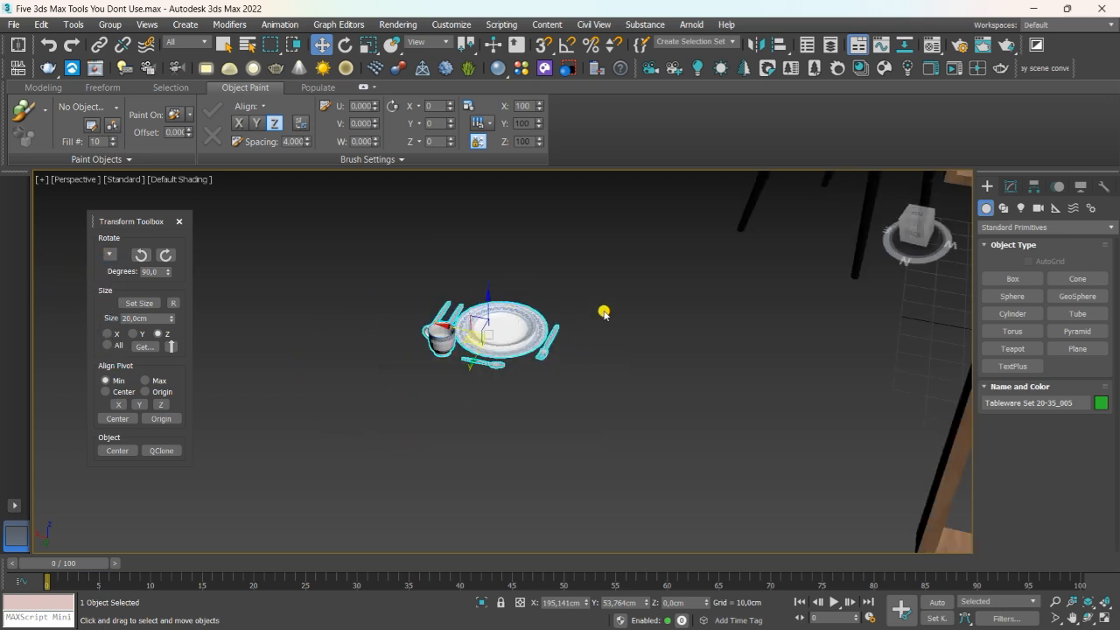
middle_click_drag(603, 313, 443, 397)
scroll(444, 398, "down", 1)
middle_click_drag(549, 383, 570, 364, "alt")
left_click(722, 309)
middle_click_drag(723, 310, 687, 262, "alt")
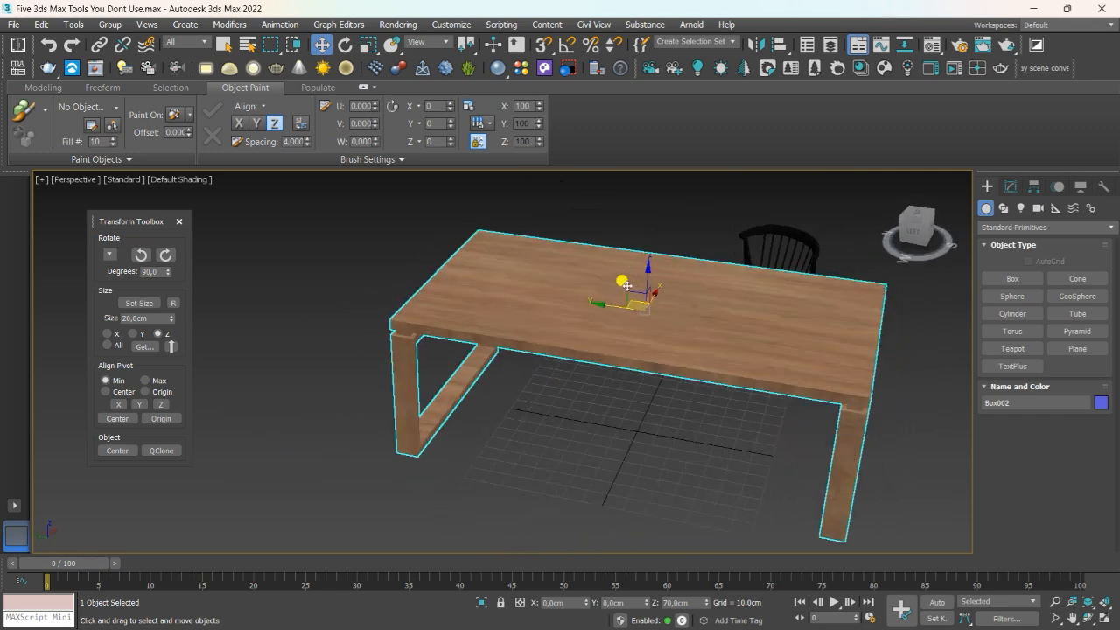
middle_click_drag(621, 283, 565, 293, "alt")
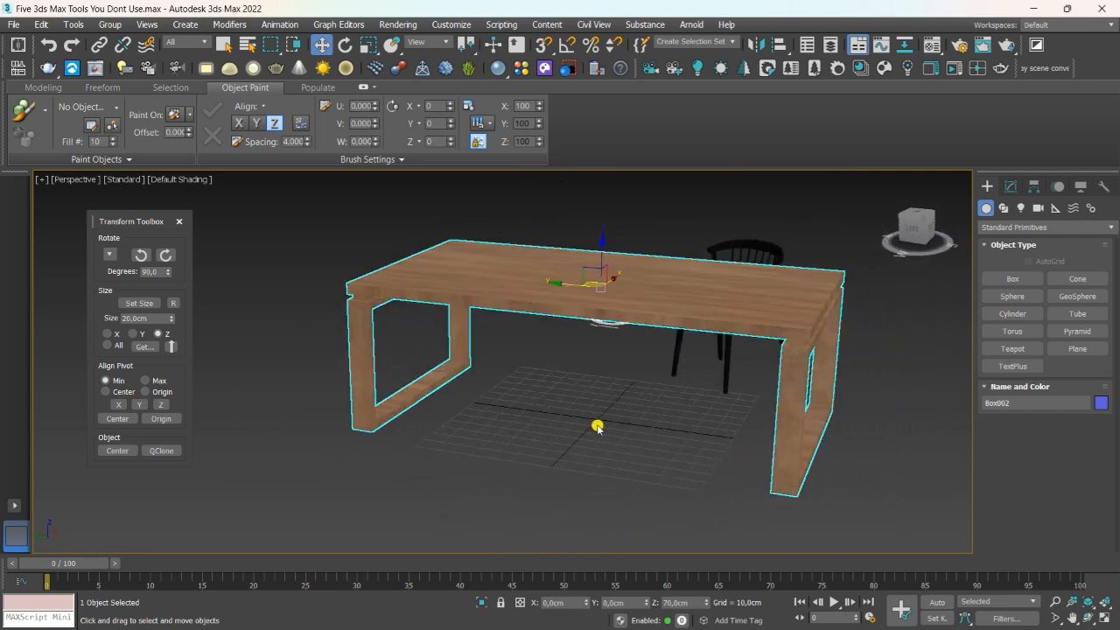
middle_click_drag(597, 427, 594, 424, "alt")
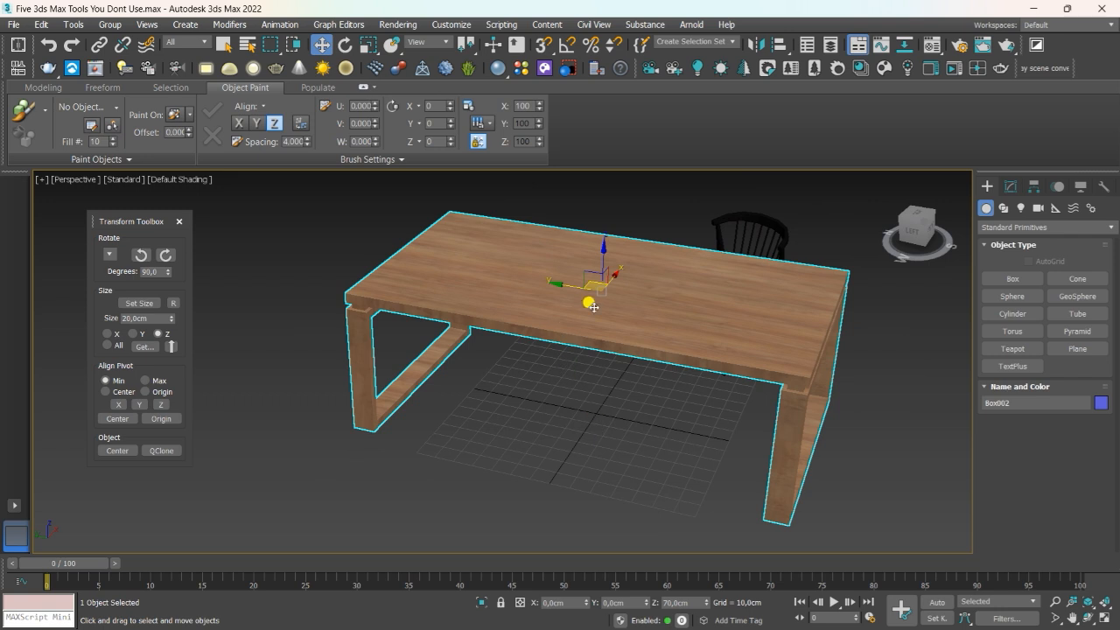
middle_click_drag(593, 307, 576, 314)
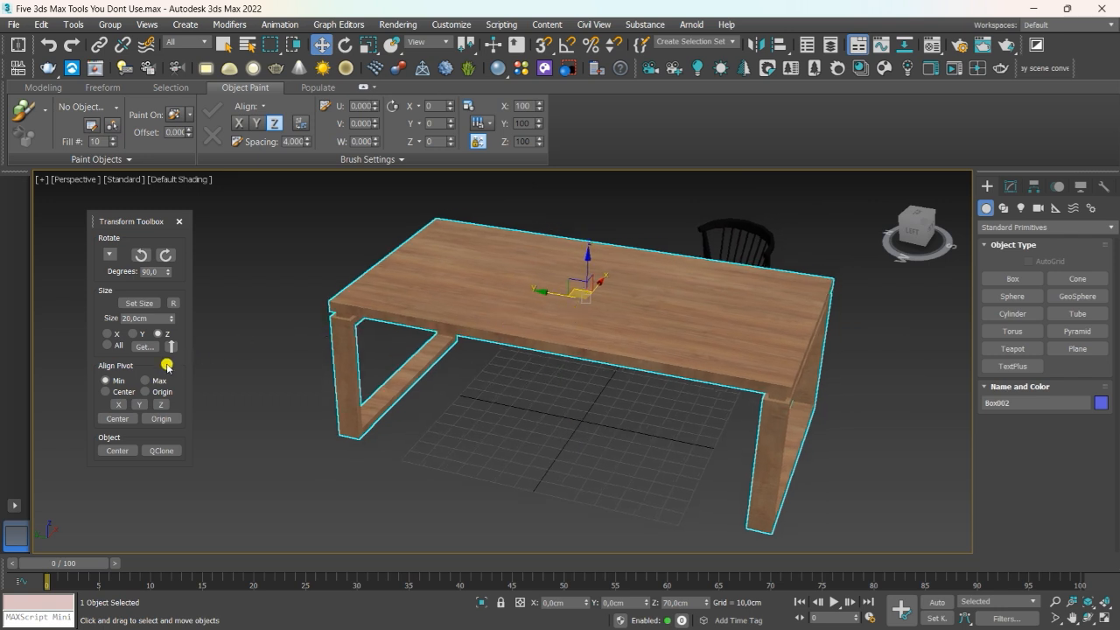
left_click(162, 405)
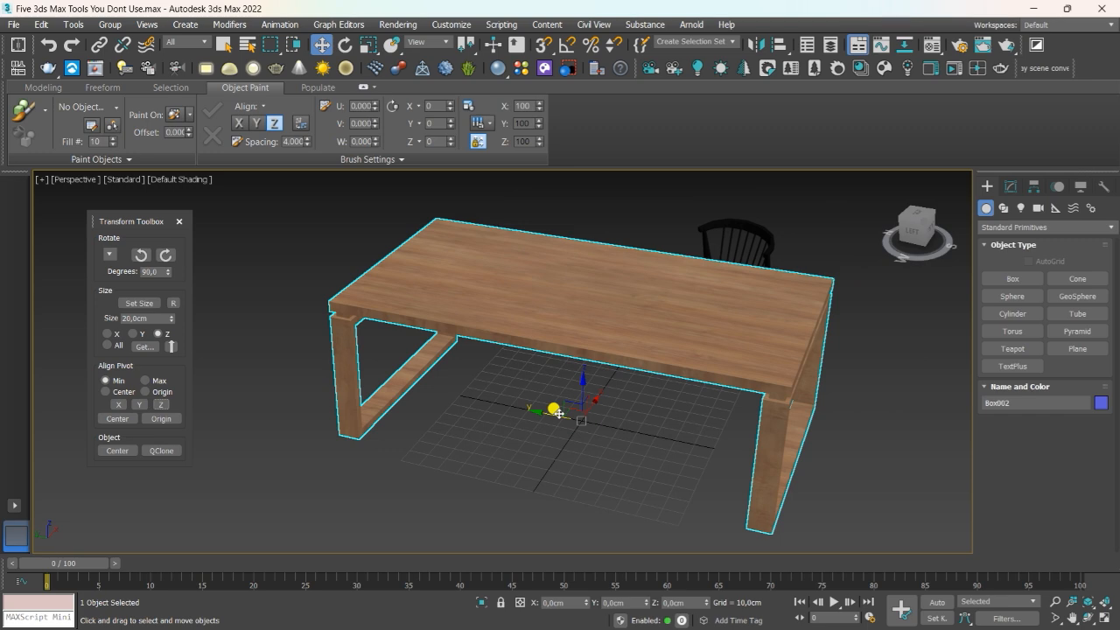
- Clone the chair along the table's long side as two evenly spaced instances
middle_click_drag(499, 407, 568, 438, "alt")
scroll(672, 408, "down", 3)
left_click(441, 335)
scroll(472, 352, "up", 5)
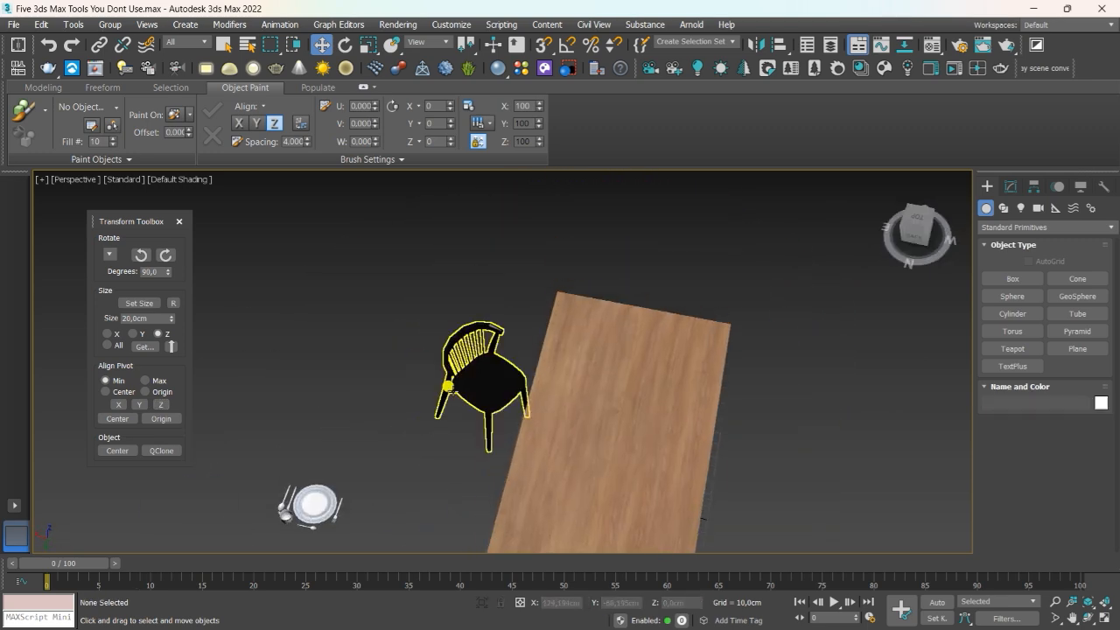
left_click(475, 357)
scroll(499, 368, "up", 3)
middle_click_drag(510, 374, 550, 437, "alt")
scroll(570, 377, "down", 4)
left_click_drag(513, 422, 644, 438, "shift")
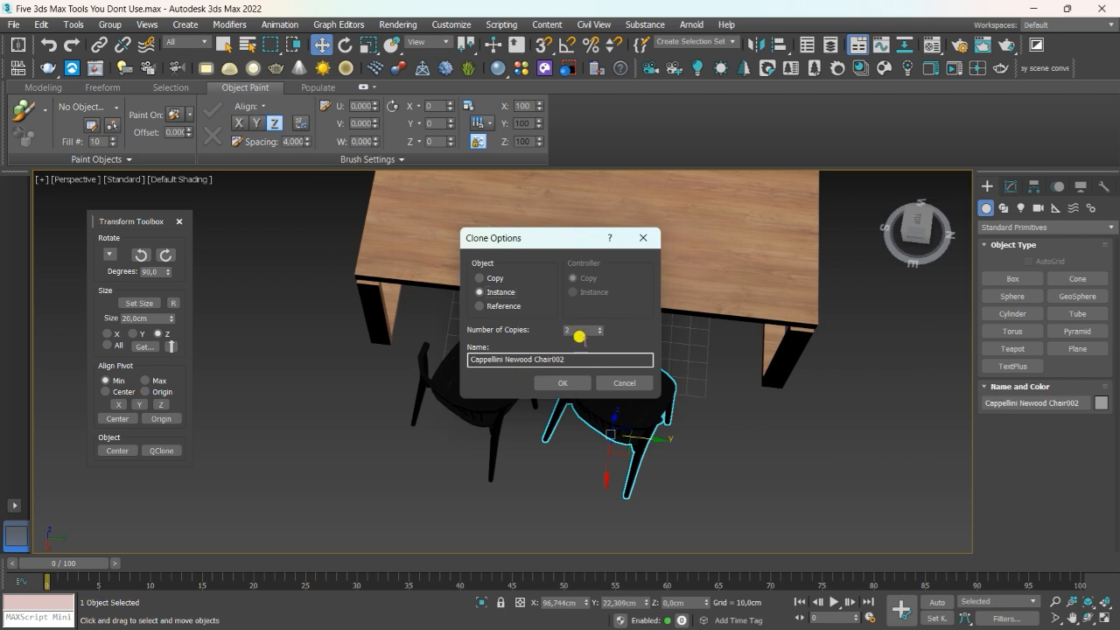
left_click(564, 382)
- Select all three chairs and rotate them 30° counter-clockwise in the top-down view so they face the table
mouse_move(600, 425)
middle_mouse_down("alt")
mouse_move(600, 450)
mouse_move(670, 390)
mouse_move(703, 411)
middle_mouse_up("alt")
left_click(583, 399, "ctrl")
left_click(420, 396, "ctrl")
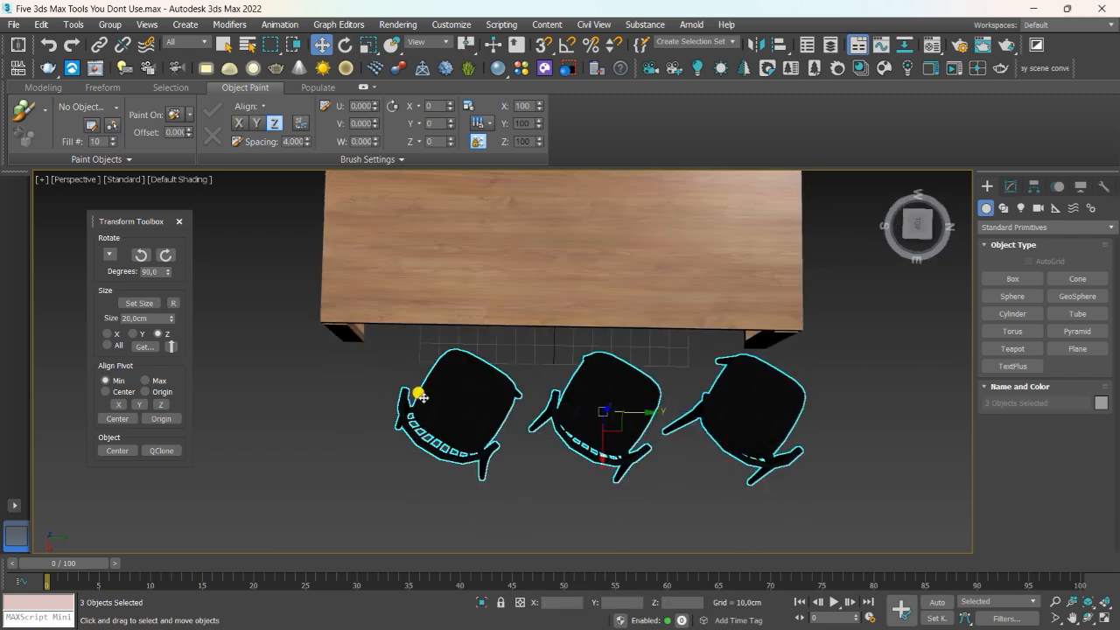
left_click(107, 253)
left_click(116, 302)
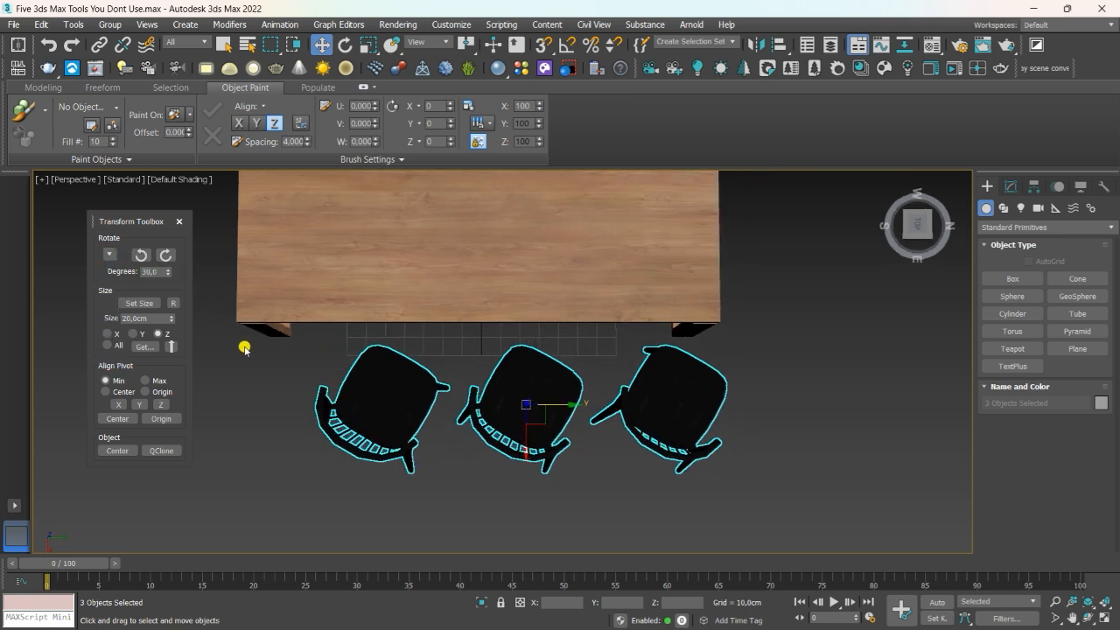
left_click(140, 255)
- Clone the row of three chairs to the opposite long side of the table as one set of instances
middle_click_drag(565, 380, 619, 373)
left_click_drag(552, 355, 693, 424, "shift")
left_click(500, 292)
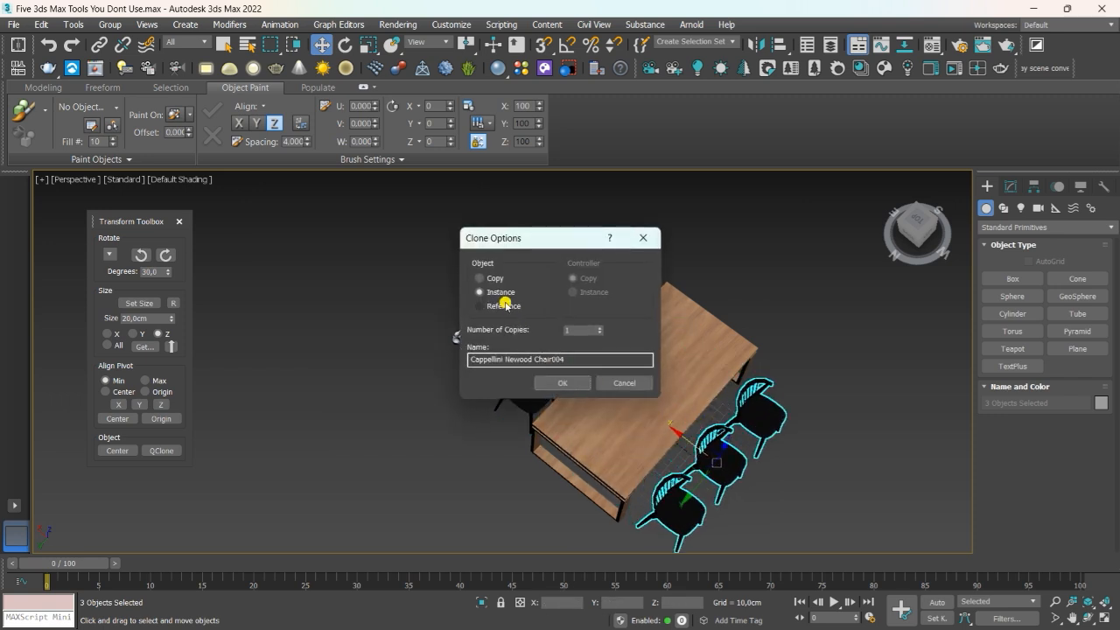
left_click(567, 382)
scroll(717, 490, "up", 2)
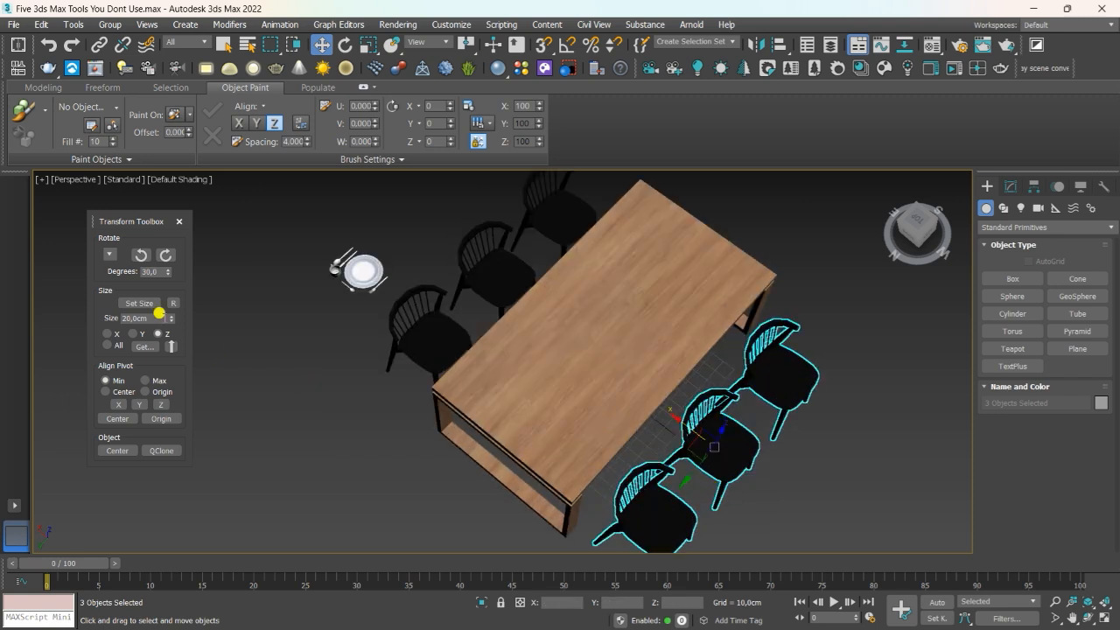
- Turn the three cloned chairs by 180° in 90° increments to face the table, and deselect them
left_click(111, 256)
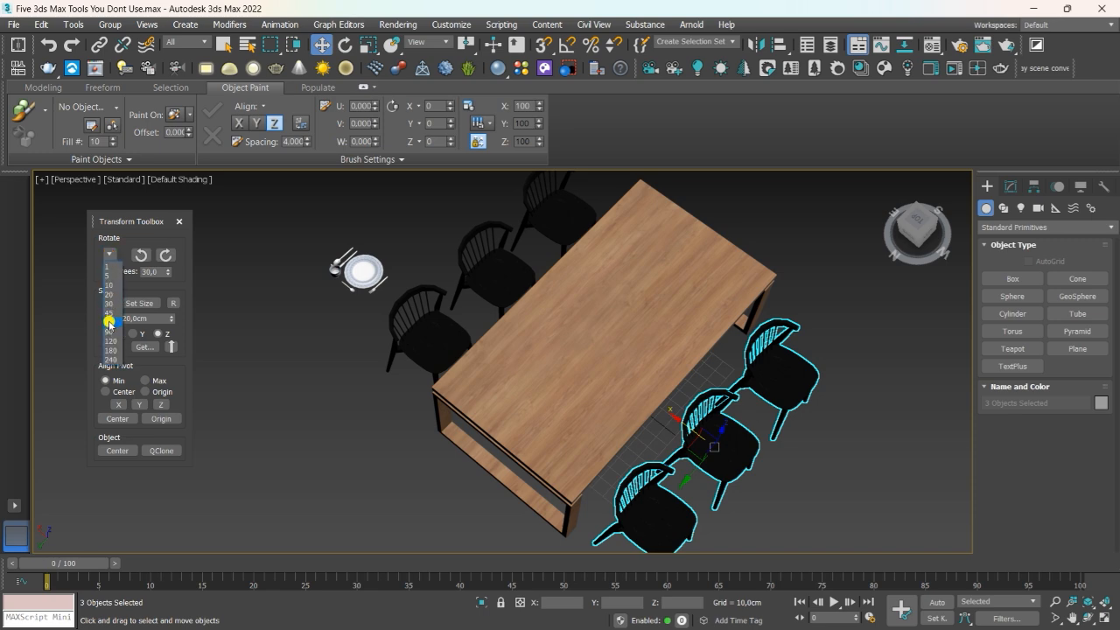
left_click(112, 332)
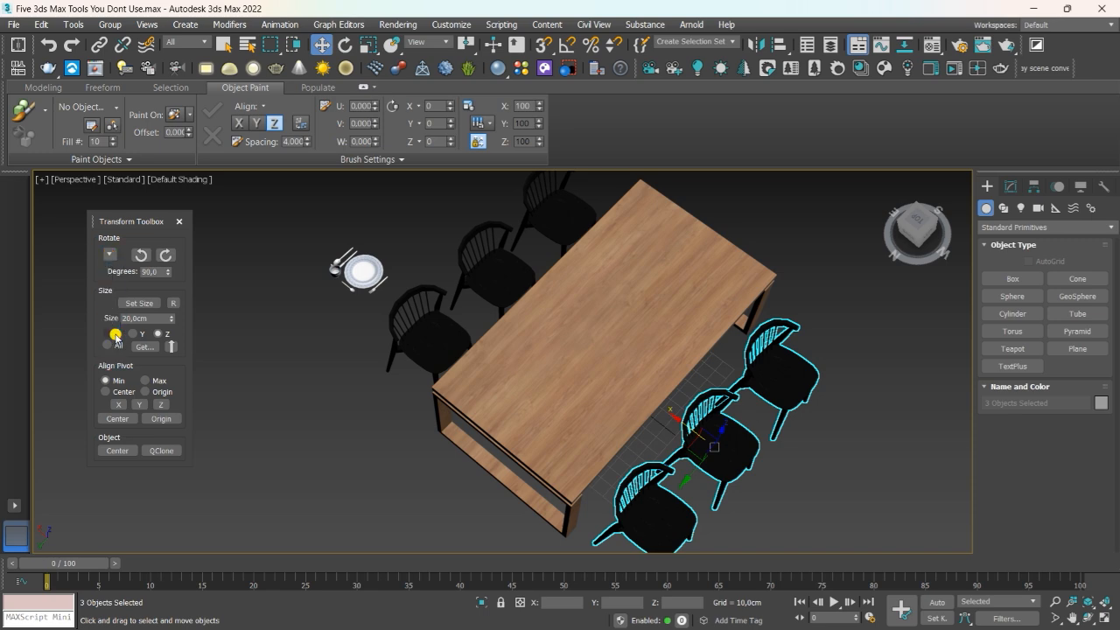
left_click(164, 258)
left_click(165, 258)
left_click(165, 258)
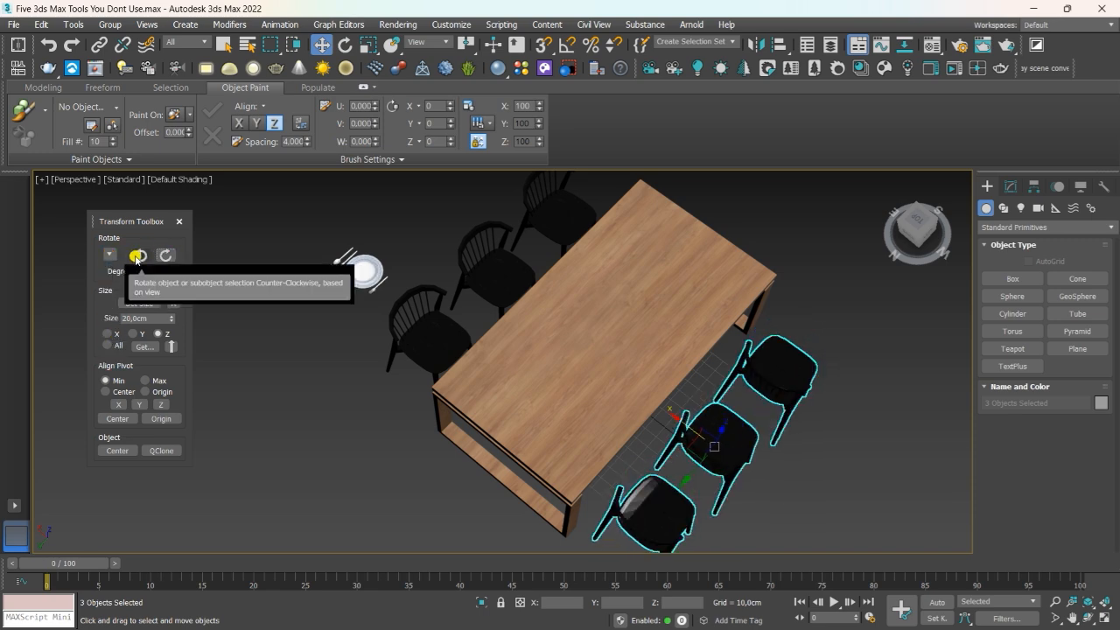
left_click(138, 258)
mouse_move(491, 421)
middle_mouse_down()
mouse_move(344, 379)
mouse_move(376, 337)
mouse_move(501, 378)
mouse_move(484, 413)
middle_mouse_up()
scroll(344, 378, "down", 4)
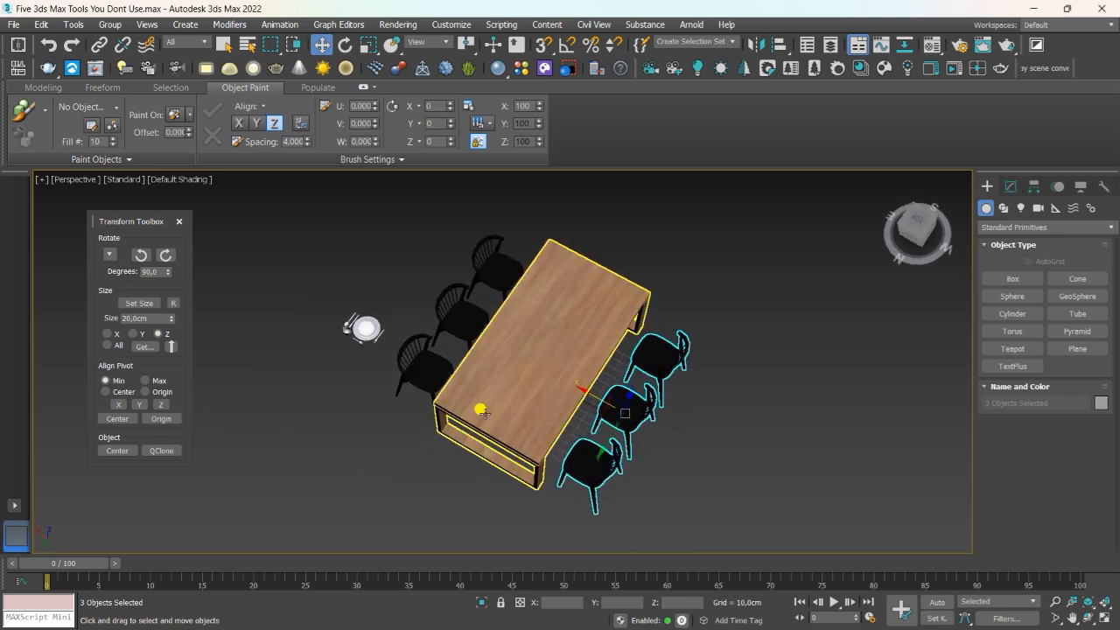
left_click(762, 415)
- Put the tableware set onto the tabletop near the short end using Select and Place
middle_click_drag(762, 416, 696, 299, "alt")
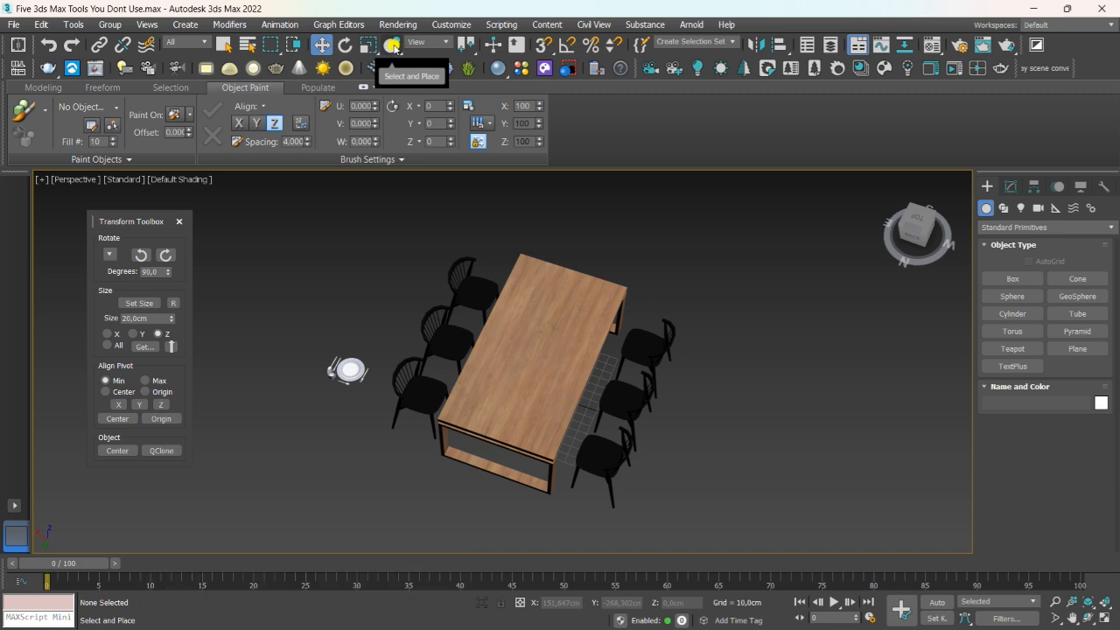
mouse_move(393, 425)
middle_mouse_down("alt")
mouse_move(350, 394)
mouse_move(393, 391)
mouse_move(389, 411)
middle_mouse_up("alt")
scroll(327, 457, "up", 2)
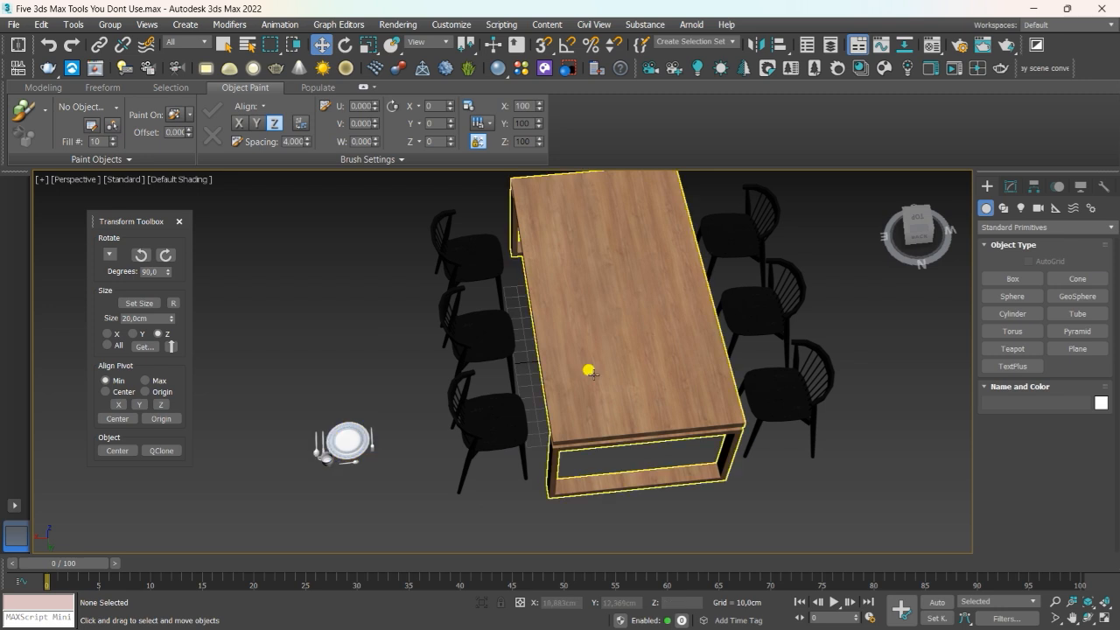
middle_click_drag(612, 354, 392, 498, "alt")
left_click(374, 466)
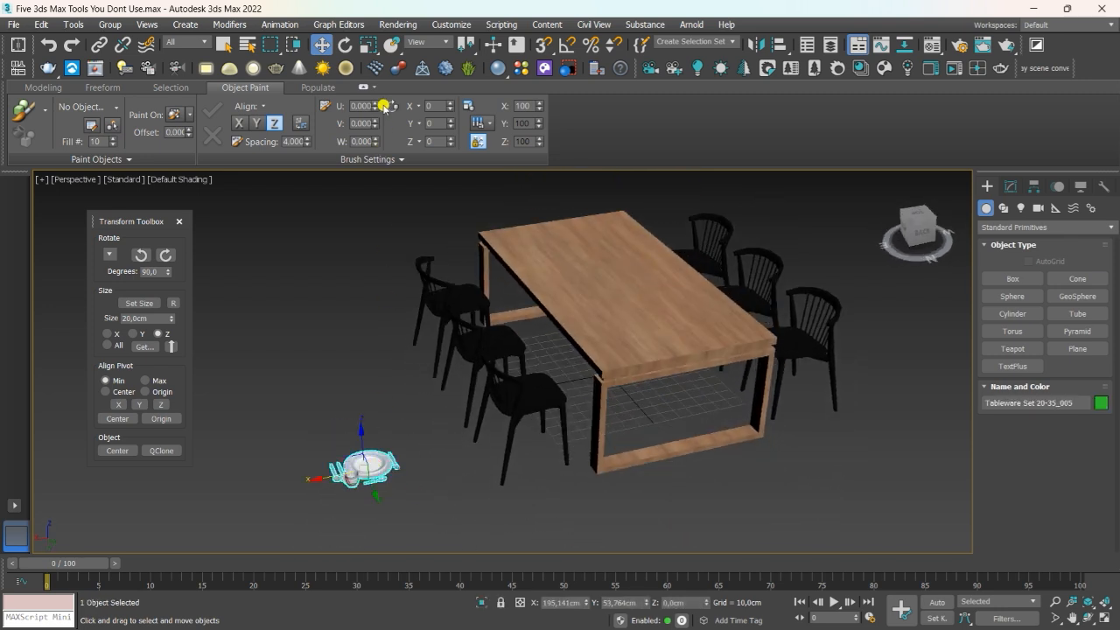
left_click(391, 48)
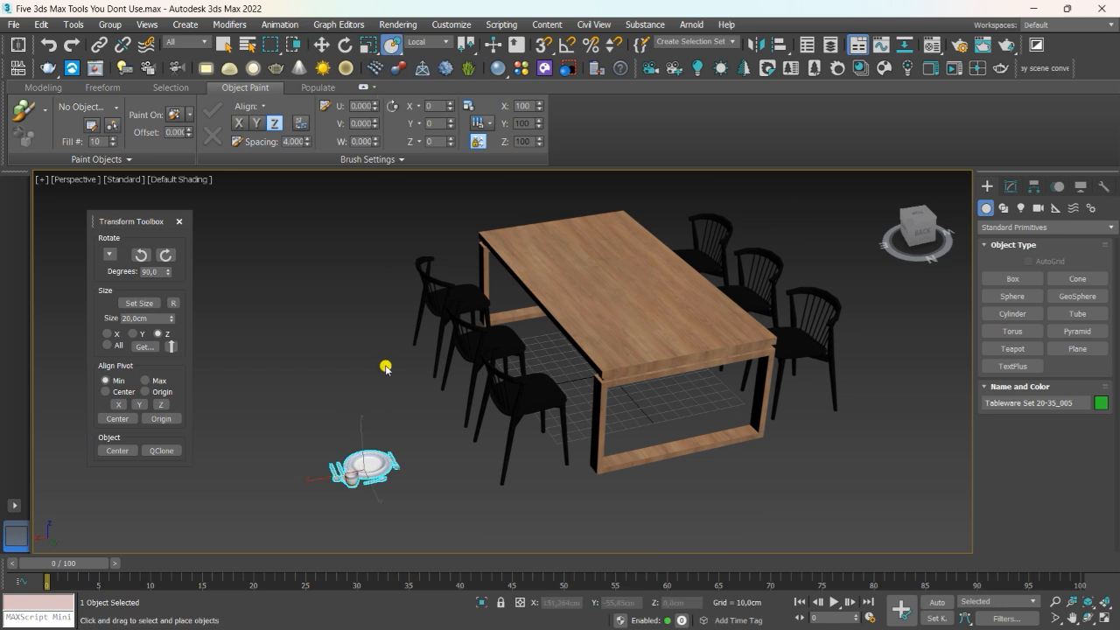
left_click_drag(357, 469, 676, 324)
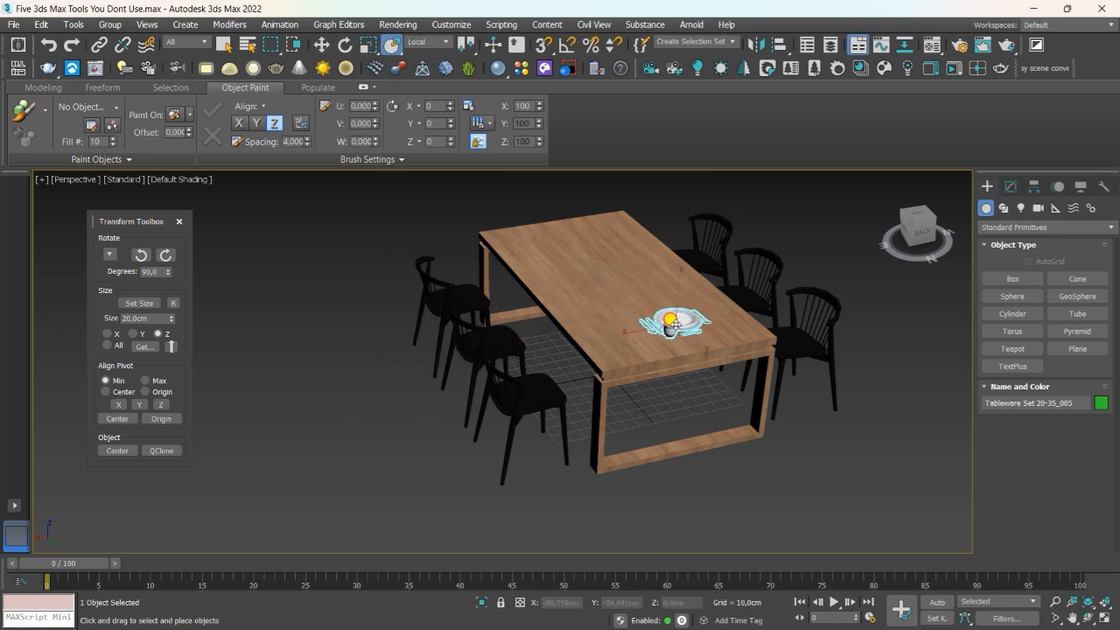
- Rotate the tableware set on the tabletop to a net 90° counter-clockwise turn as seen from above
middle_click_drag(670, 330, 577, 439, "alt")
scroll(582, 389, "up", 5)
scroll(577, 440, "down", 2)
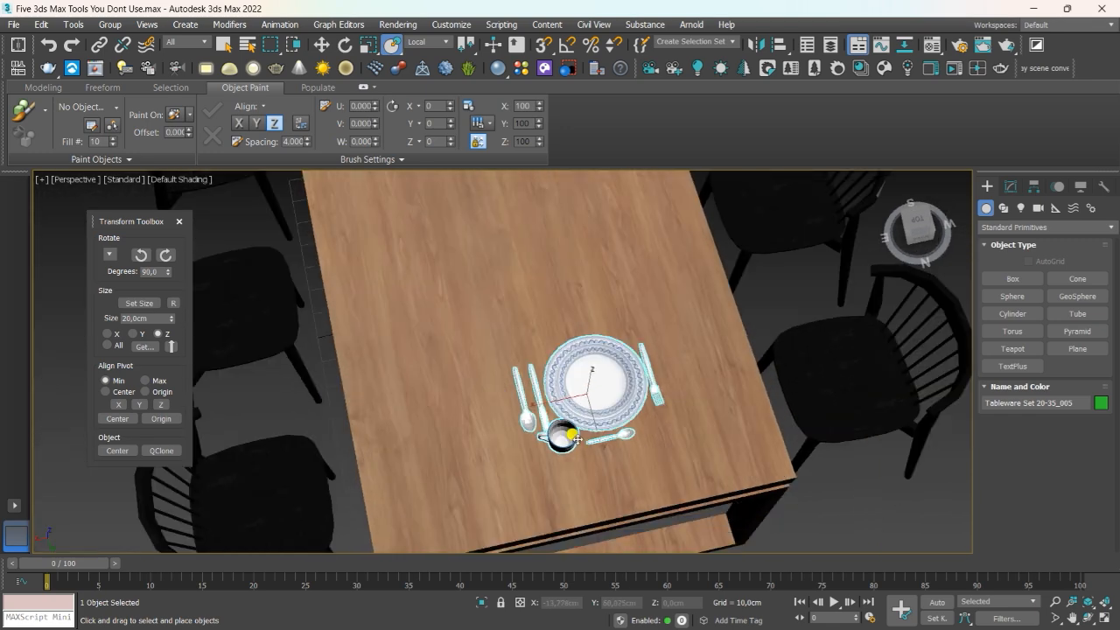
left_click(141, 251)
left_click(141, 251)
left_click(165, 254)
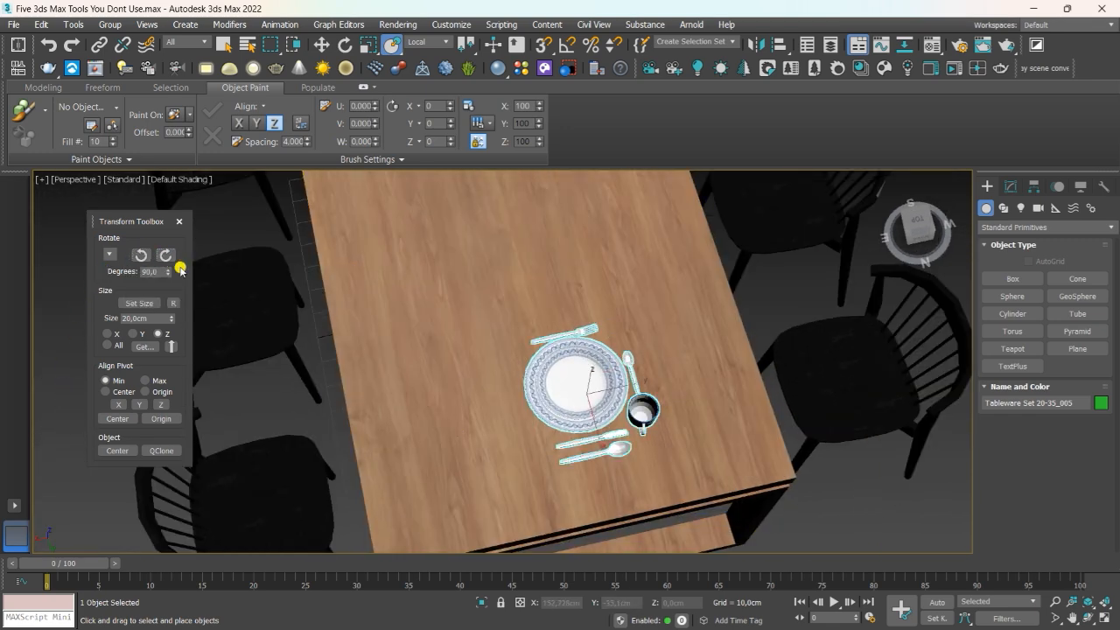
- Move the tableware set across the tabletop to the long edge in front of the end chair
left_click(323, 49)
scroll(494, 219, "down", 3)
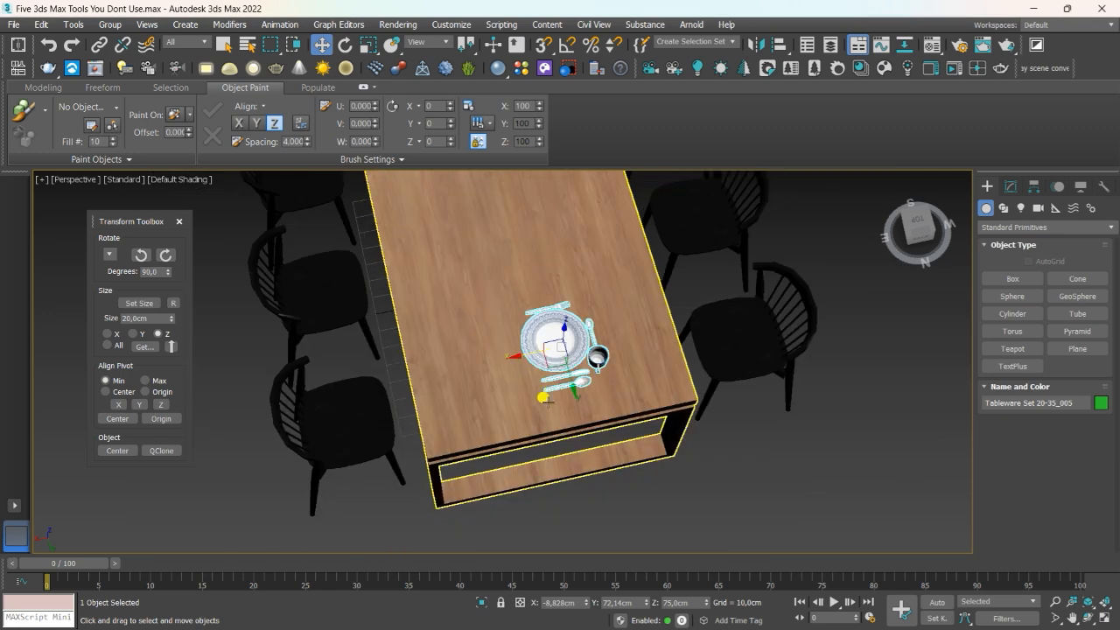
left_click_drag(552, 373, 474, 392)
- Clone the tableware set across the table to the opposite end chair as one instance
scroll(473, 392, "down", 2)
middle_click_drag(473, 391, 544, 416, "alt")
left_click_drag(495, 401, 481, 318, "shift")
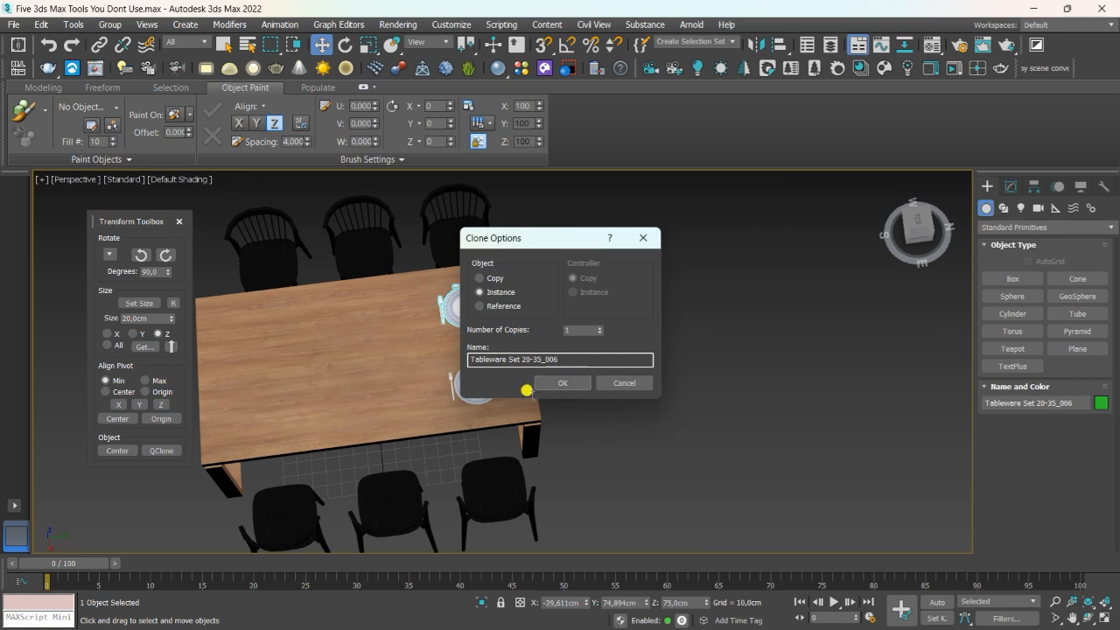
left_click(556, 382)
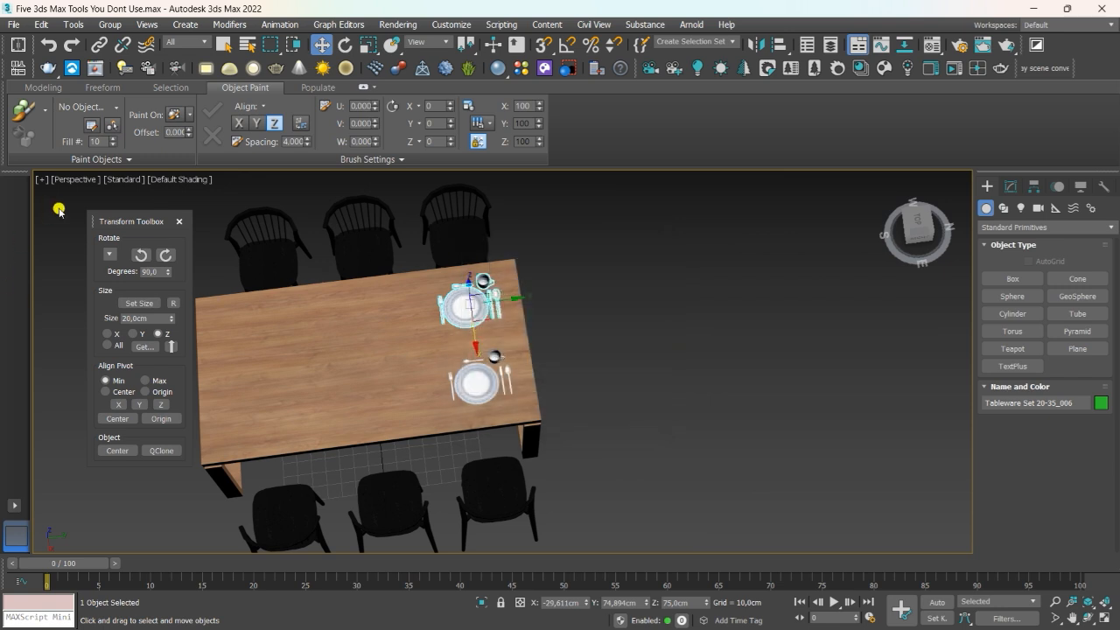
- Rotate the cloned tableware set 180° to face its chair and instance both facing sets along the table for the remaining four places
left_click(136, 255)
left_click(135, 256)
middle_click_drag(306, 341, 357, 294)
left_click(522, 381, "ctrl")
left_click_drag(560, 343, 450, 324, "shift")
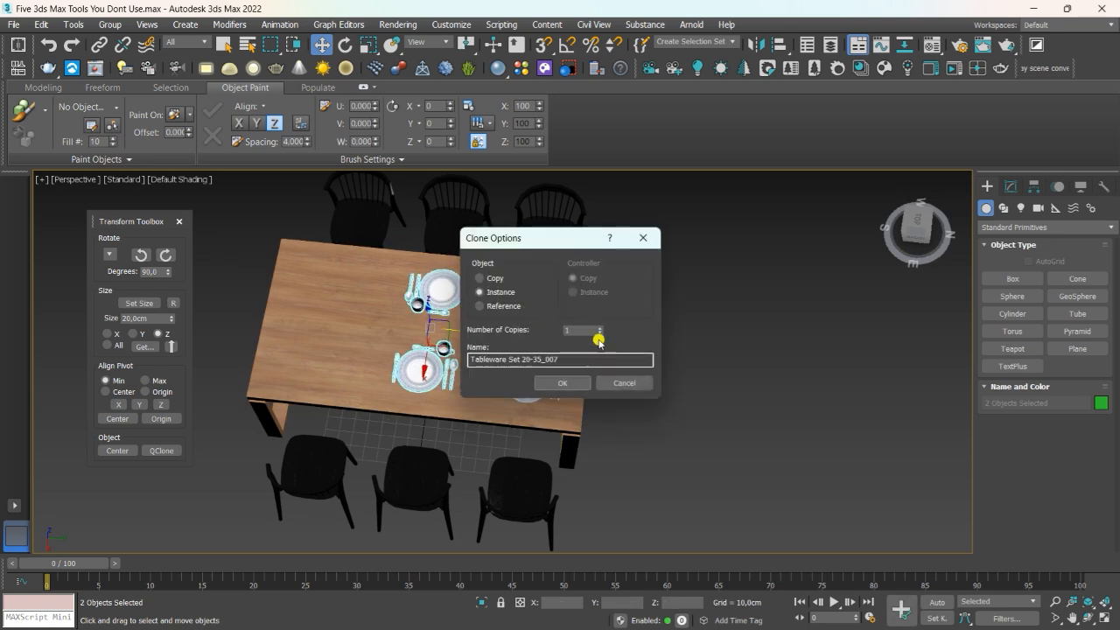
left_click(566, 382)
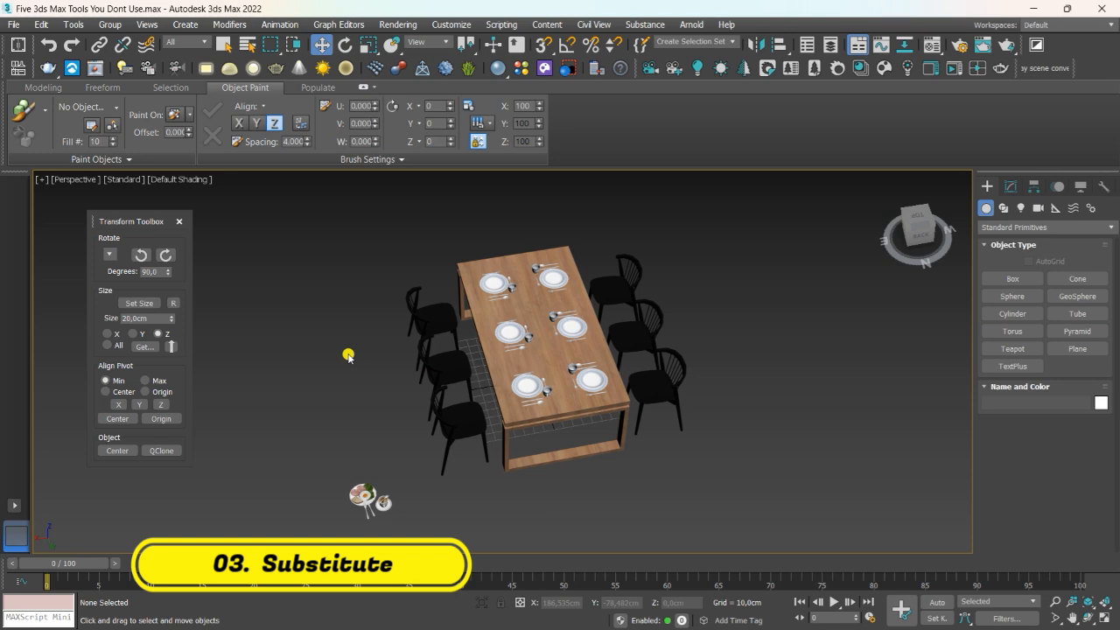
- Add a Substitute modifier to the tableware set nearest the table's short end, on the side facing the loose breakfast set
middle_click_drag(328, 388, 275, 401, "alt")
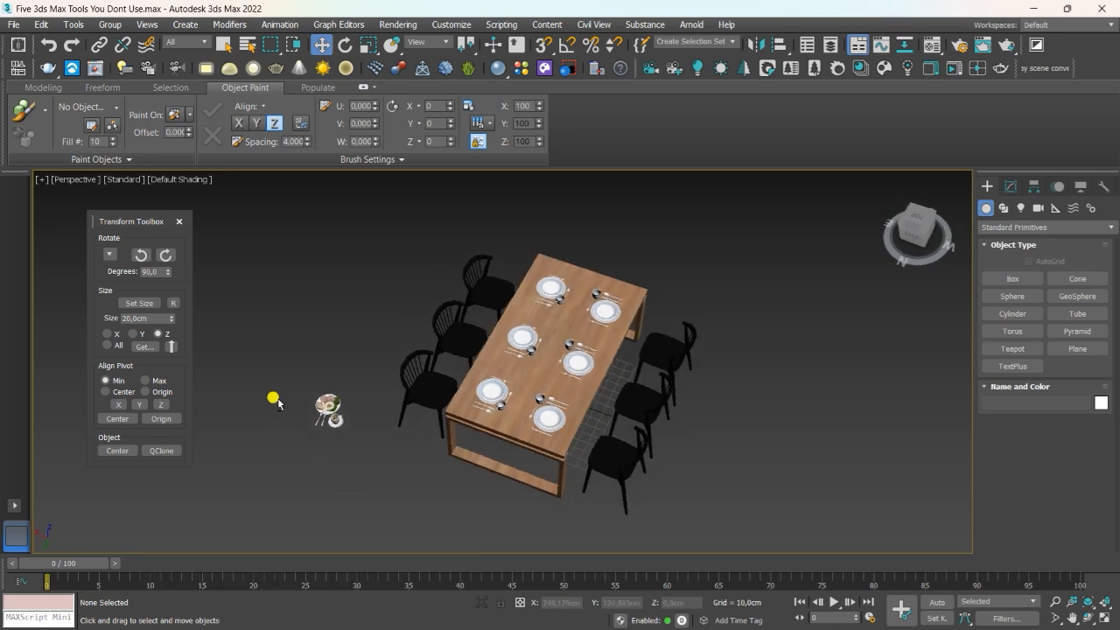
scroll(292, 421, "up", 5)
middle_click_drag(392, 412, 328, 428)
scroll(329, 427, "down", 3)
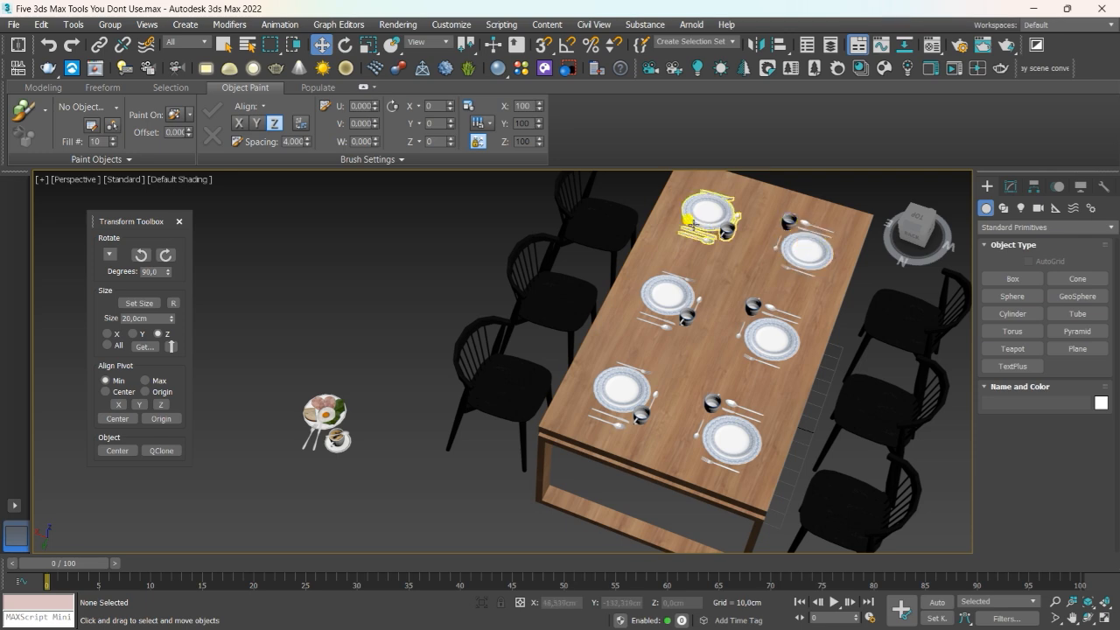
scroll(317, 422, "up", 3)
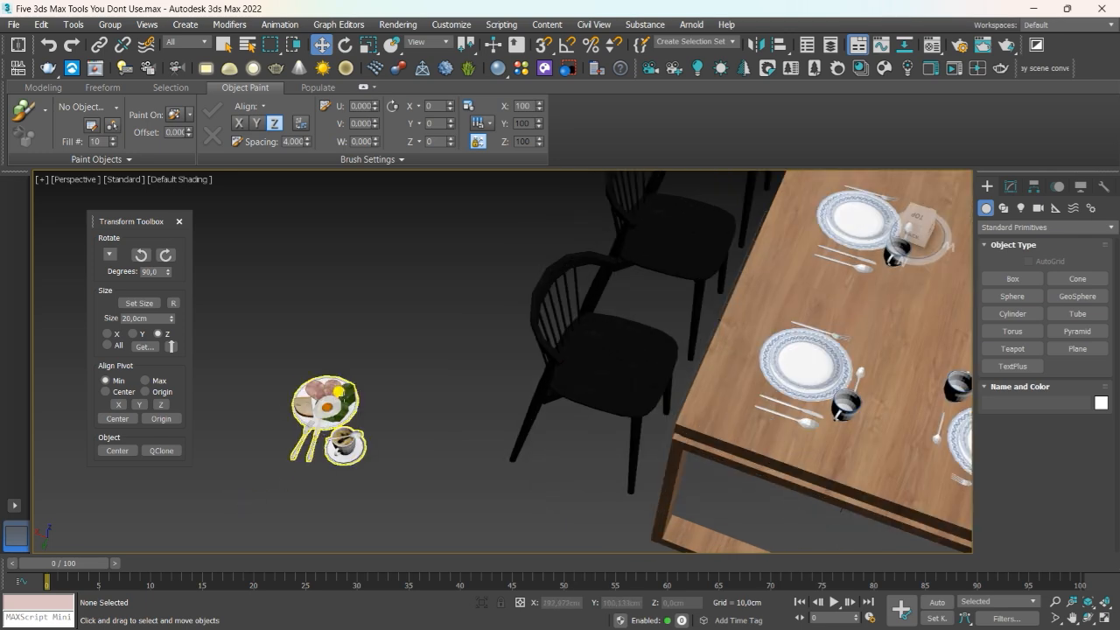
scroll(341, 393, "down", 3)
middle_click_drag(347, 400, 362, 425)
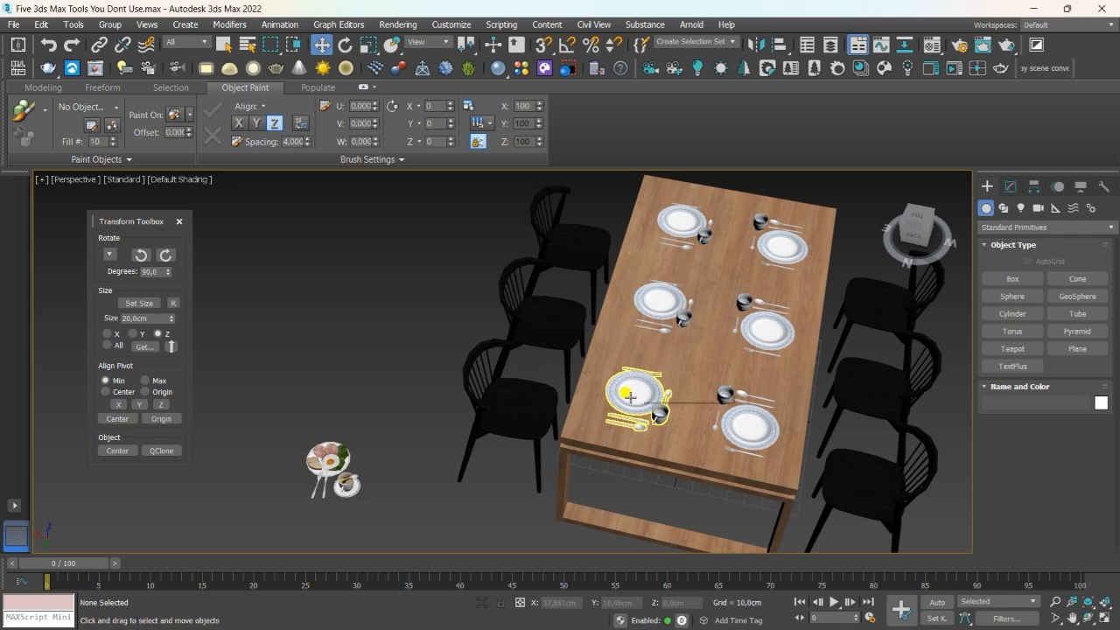
left_click(629, 396)
left_click(1011, 187)
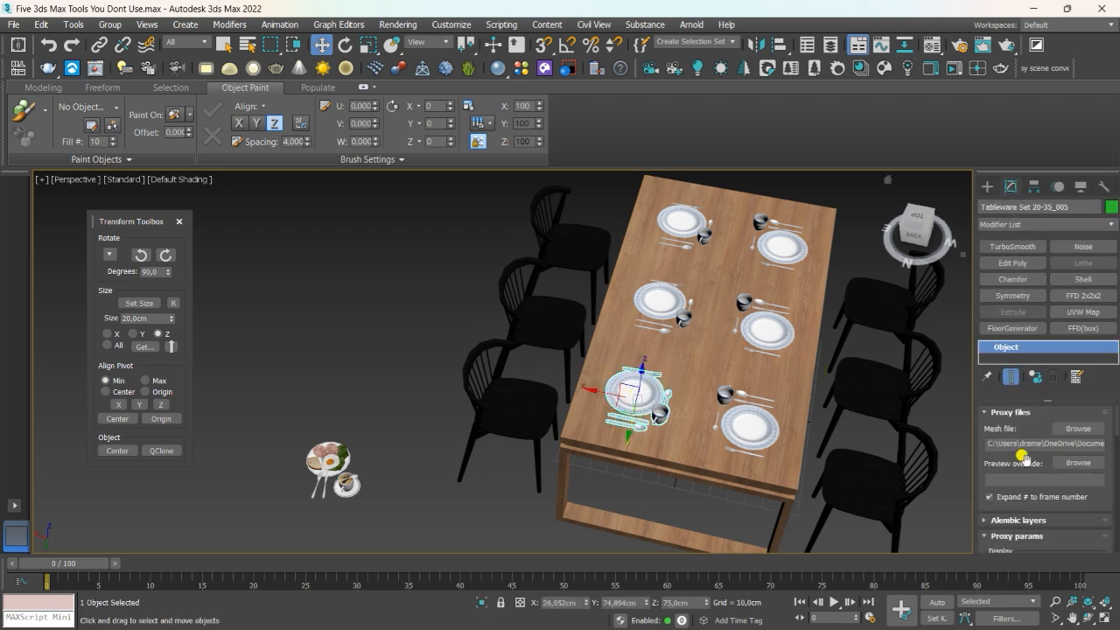
left_click(1013, 224)
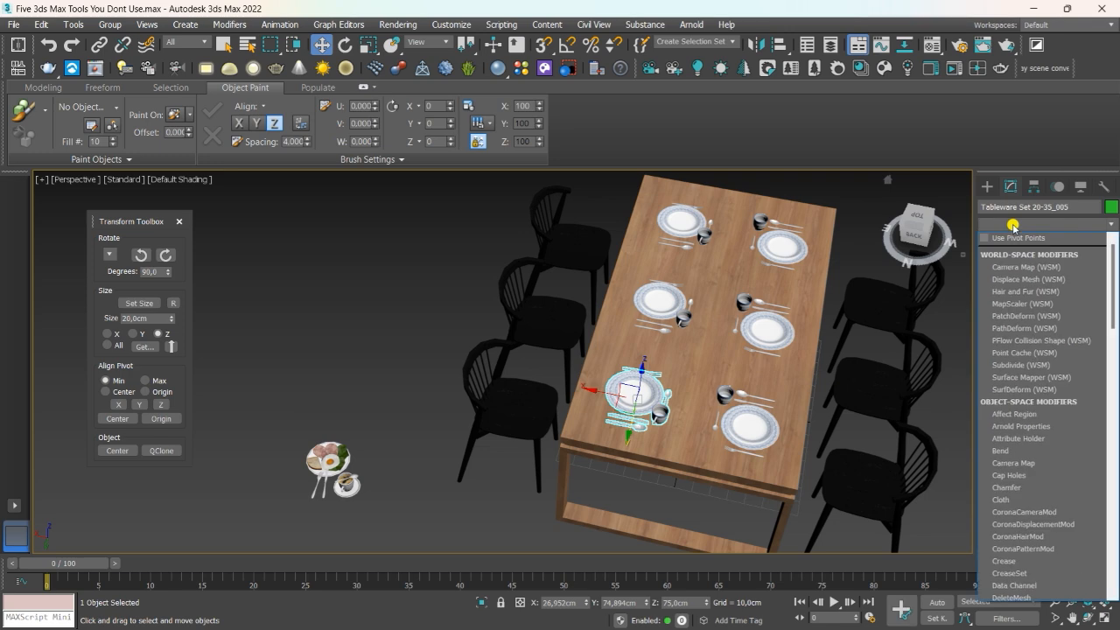
type("Shell")
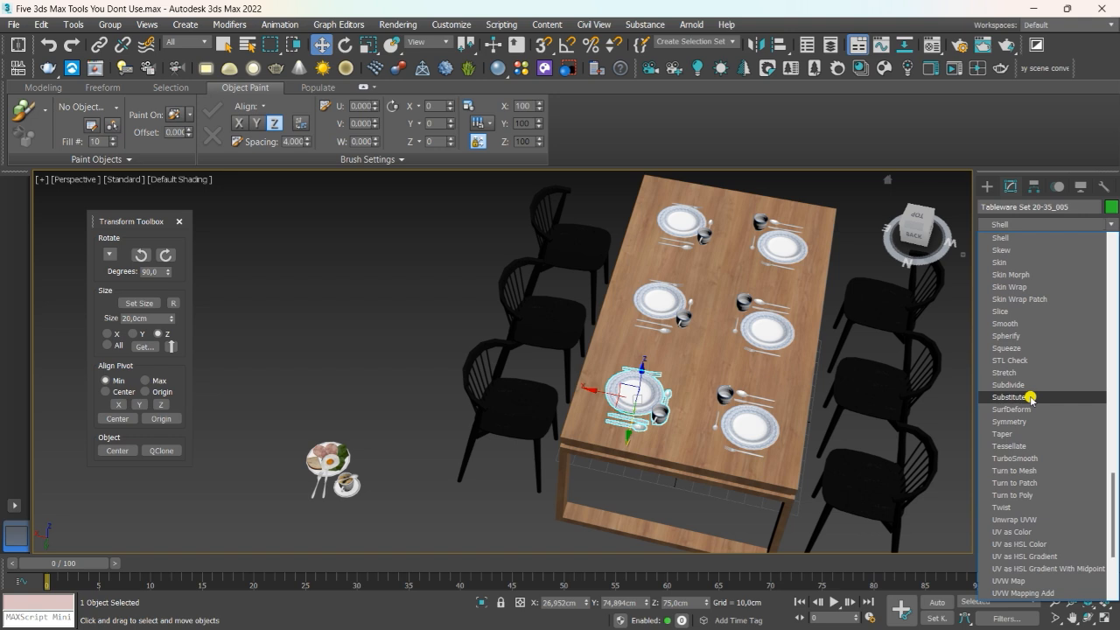
left_click(1010, 397)
- Assign the loose breakfast set as the scene object that substitutes for the instanced tableware sets
left_click_drag(1013, 516, 1014, 413)
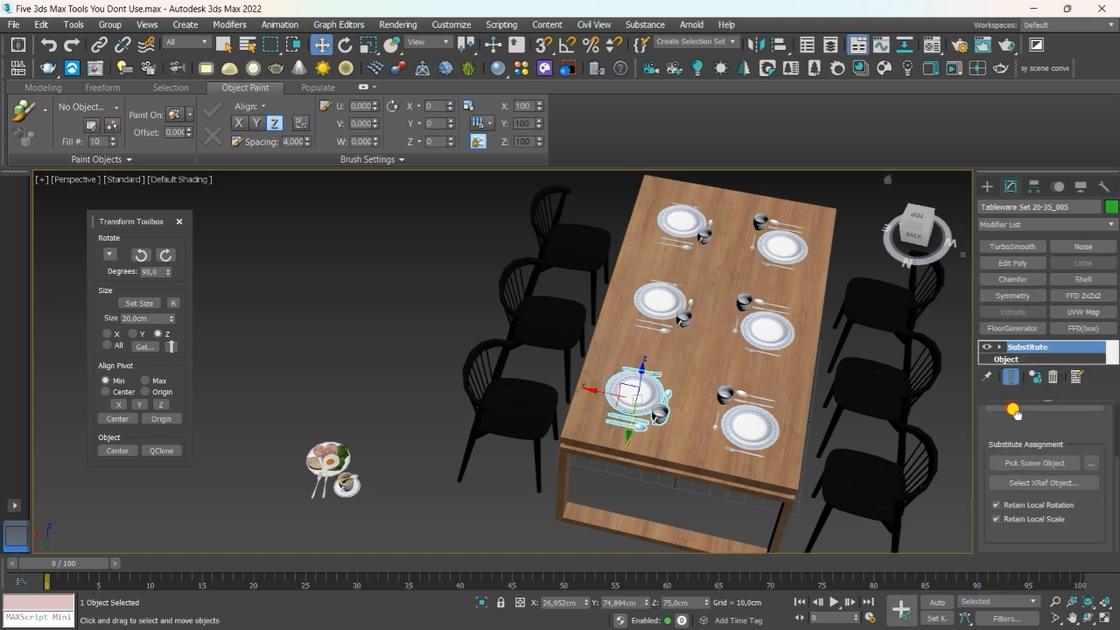
left_click(1054, 467)
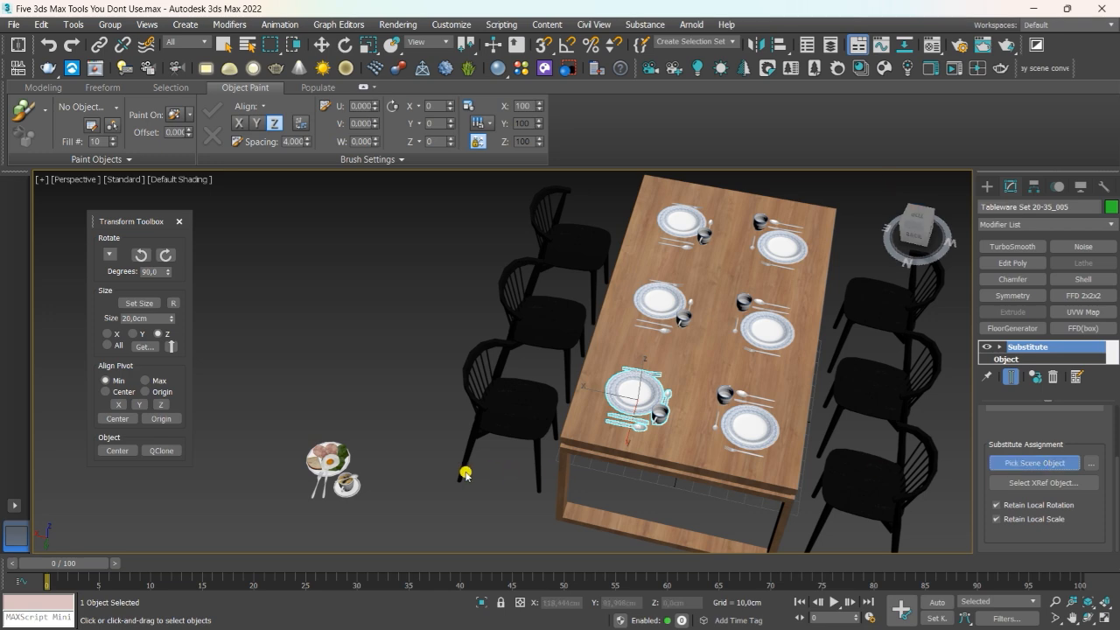
left_click(381, 452)
left_click(591, 341)
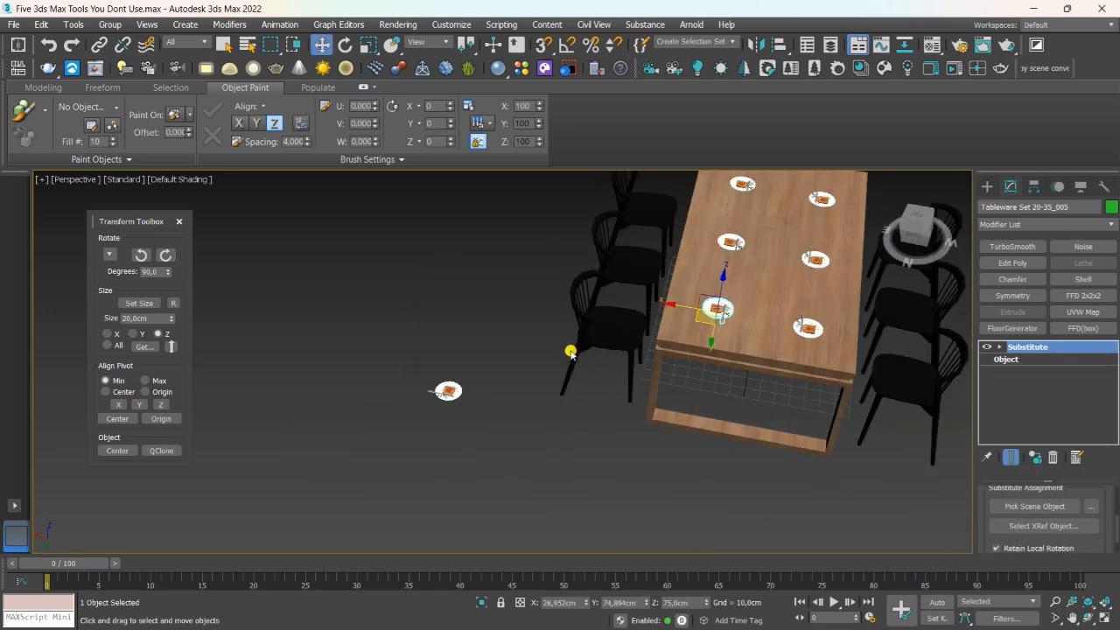
middle_click_drag(570, 352, 639, 290, "alt")
middle_click_drag(742, 342, 685, 400, "alt")
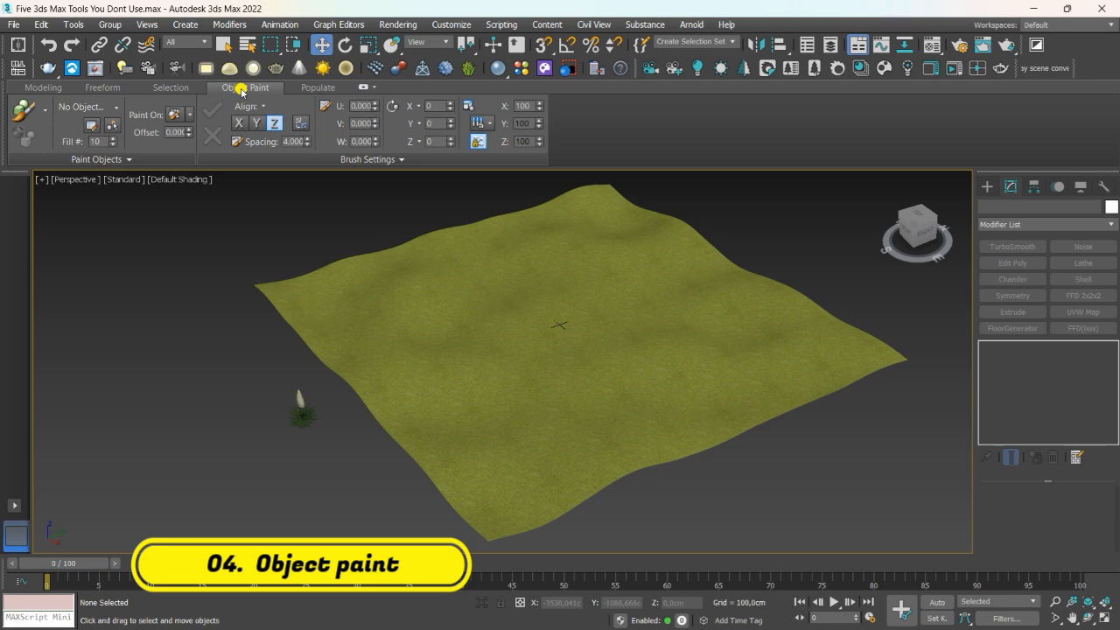
- Select the sisal hemp plant beside the grass terrain and set Object Paint to paint on the scene
middle_click_drag(410, 307, 437, 362, "alt")
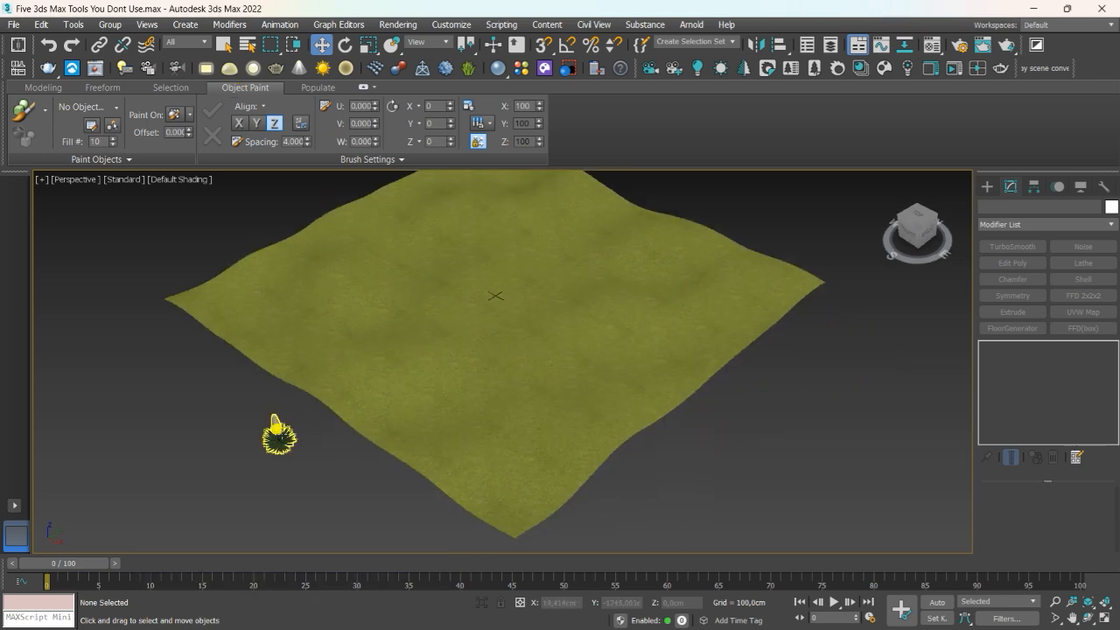
left_click(276, 429)
middle_click_drag(315, 408, 330, 467, "alt")
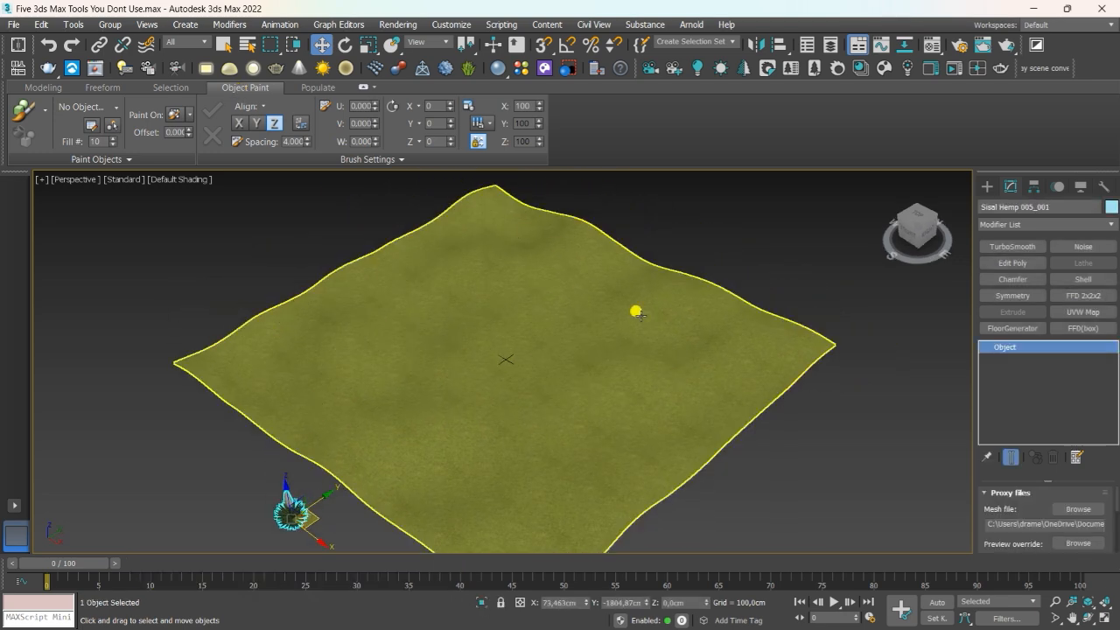
middle_click_drag(638, 312, 399, 348, "alt")
middle_click_drag(629, 400, 455, 447, "alt")
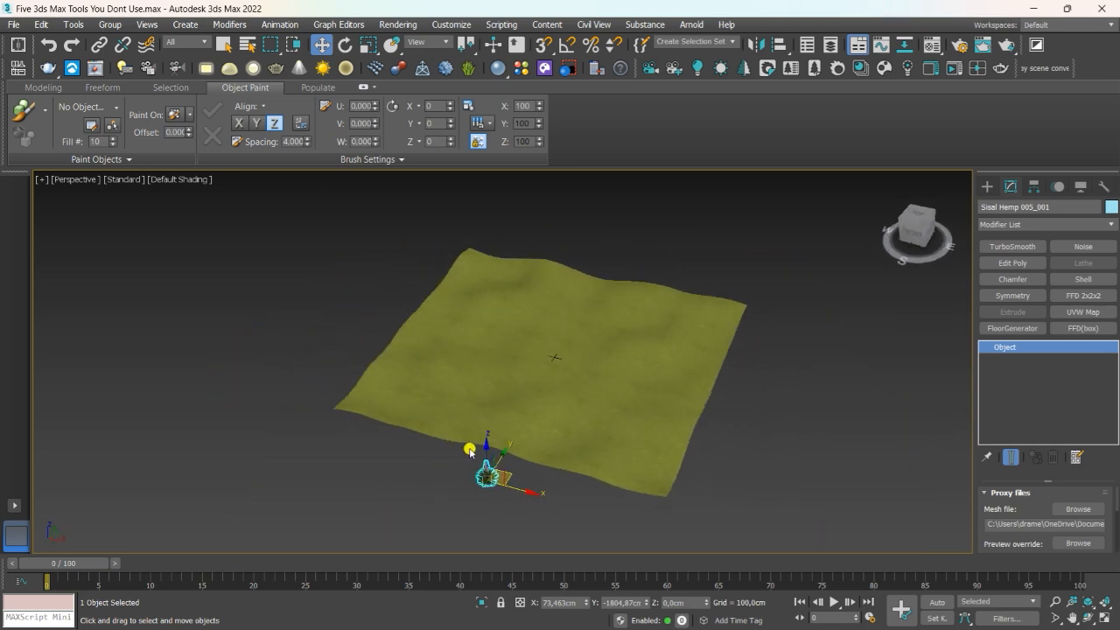
scroll(481, 463, "up", 2)
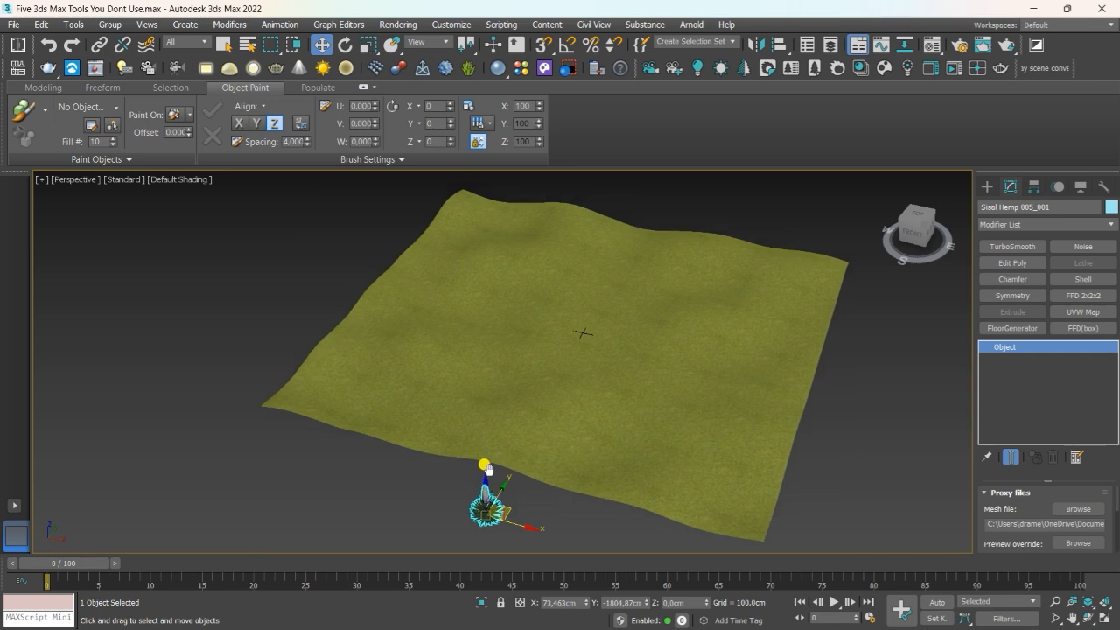
mouse_move(486, 467)
middle_mouse_down("alt")
mouse_move(498, 462)
mouse_move(490, 468)
middle_mouse_up("alt")
middle_click_drag(517, 477, 492, 408, "alt")
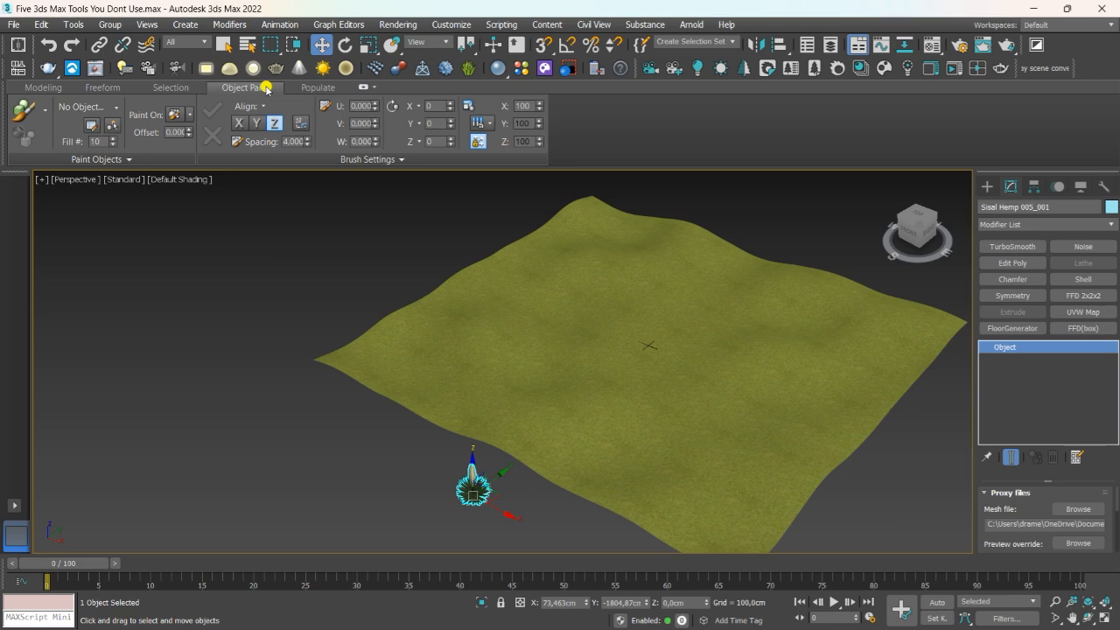
left_click(190, 115)
left_click(197, 167)
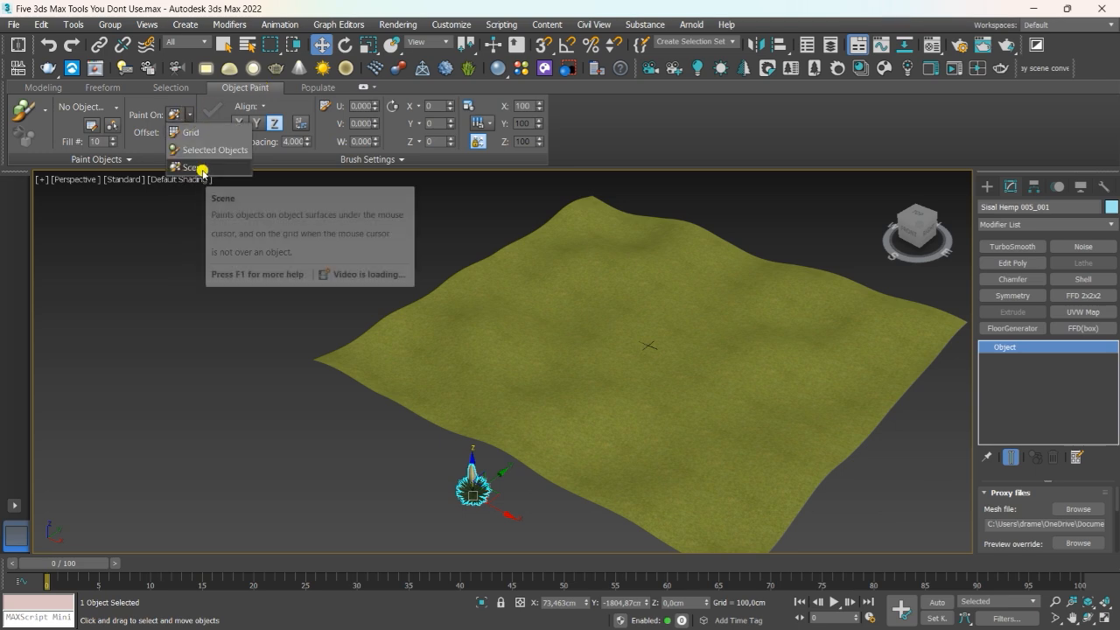
- Paint the selected plant over the grass terrain in a long winding, spiral-like path
left_click(24, 109)
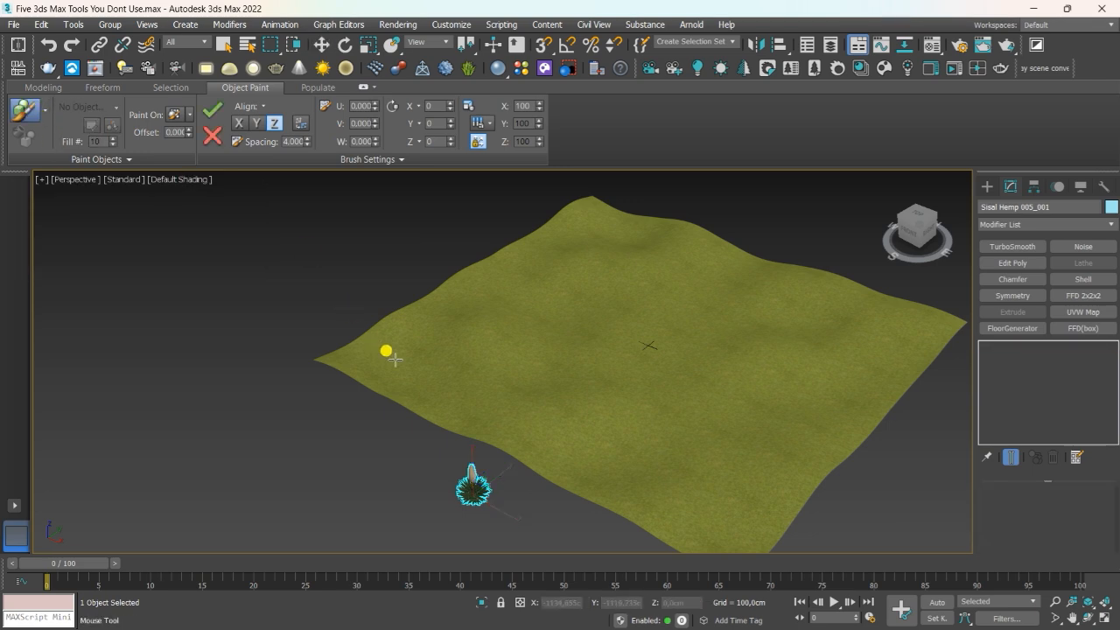
mouse_move(417, 382)
left_mouse_down()
mouse_move(428, 337)
mouse_move(540, 262)
mouse_move(737, 295)
mouse_move(813, 381)
left_mouse_up()
mouse_move(730, 428)
left_mouse_down()
mouse_move(661, 332)
mouse_move(544, 339)
mouse_move(587, 435)
left_mouse_up()
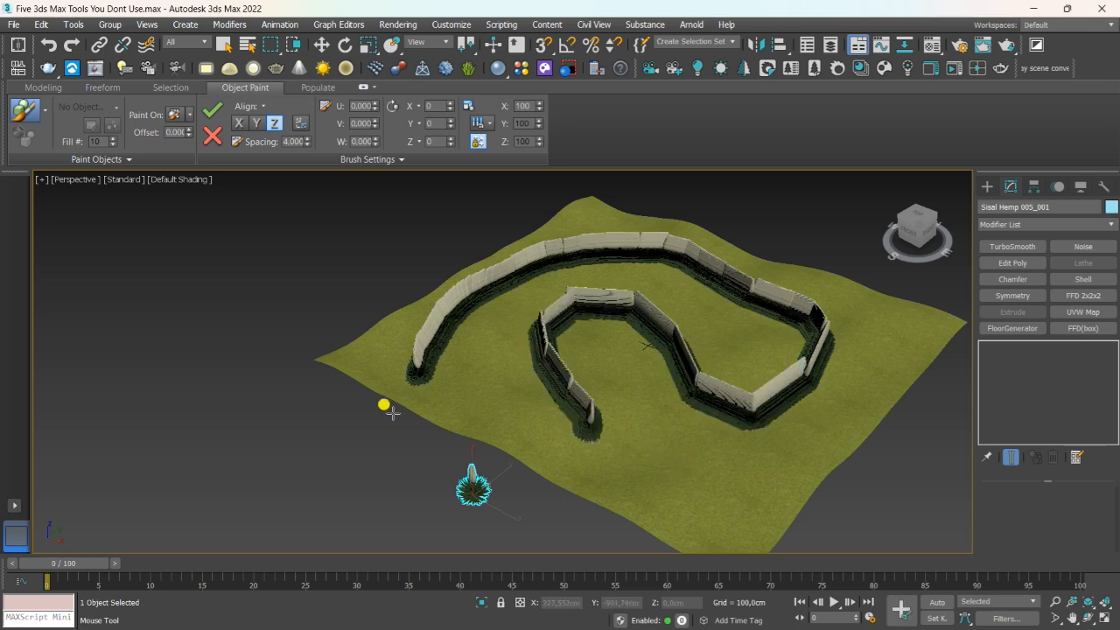
- Increase the brush spacing so the painted plants stand apart individually along the path
double_click(291, 141)
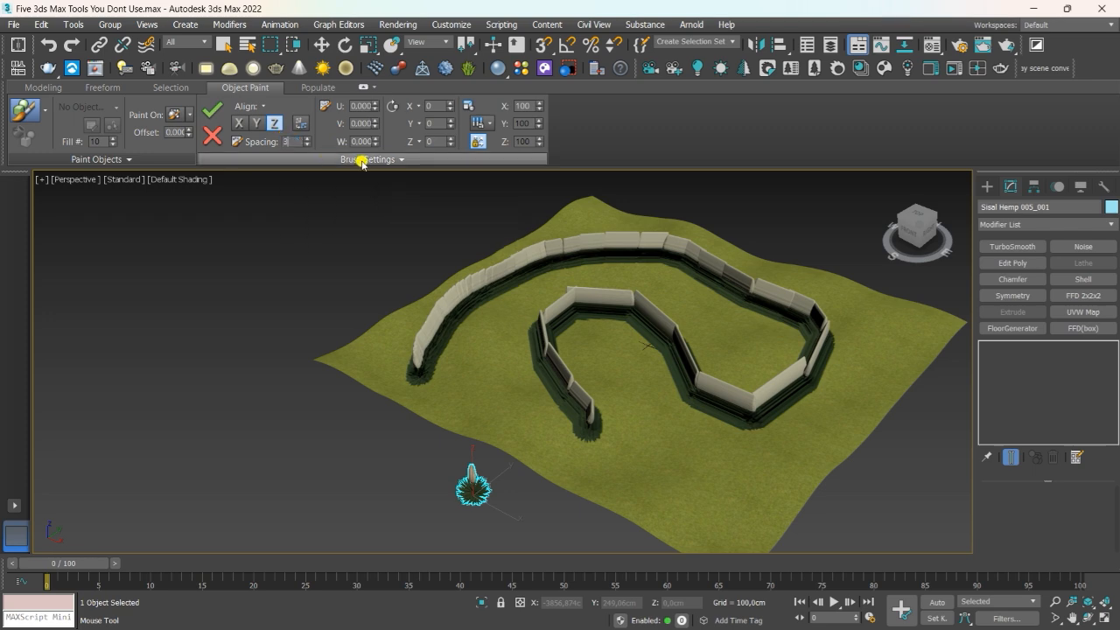
key("Return")
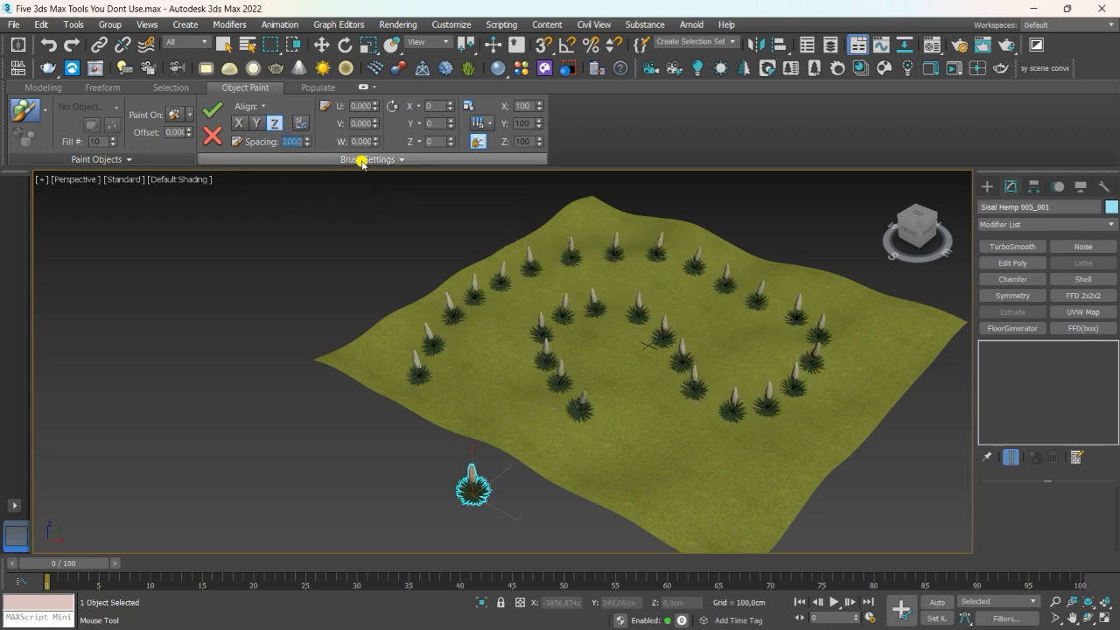
middle_click_drag(616, 350, 589, 324, "alt")
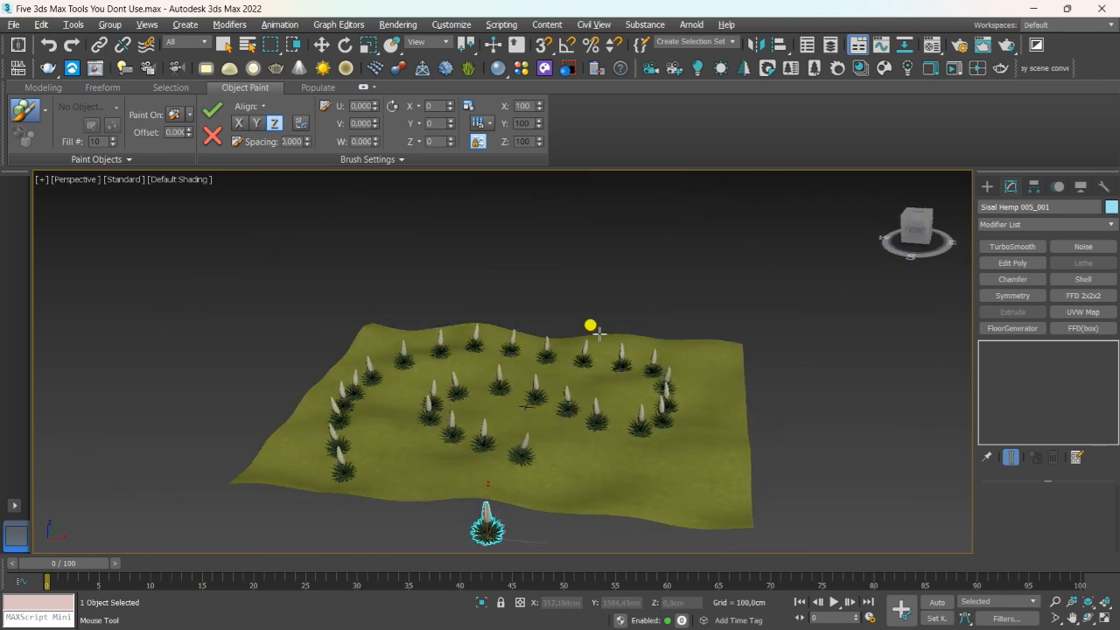
- Offset the painted plants by about U -145, V 61.66, W 2.66 and rotate them X -15, Y -27, Z -19
mouse_move(375, 106)
left_mouse_down()
mouse_move(320, 358)
mouse_move(201, 426)
mouse_move(481, 414)
mouse_move(482, 110)
mouse_move(429, 23)
mouse_move(452, 153)
left_mouse_up()
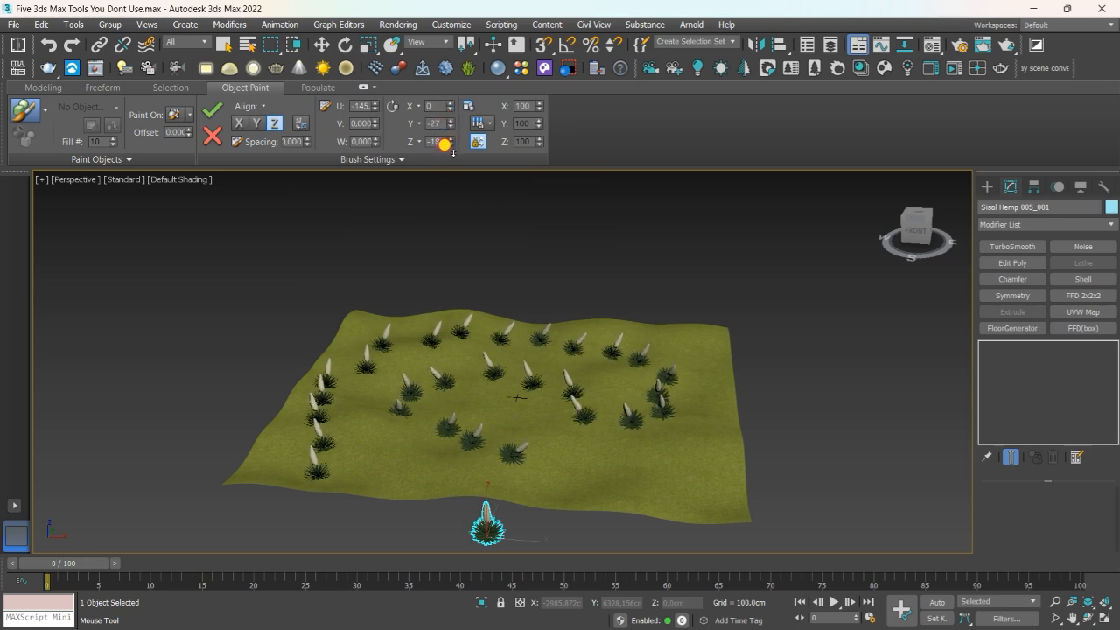
left_click_drag(449, 114, 456, 121)
mouse_move(379, 121)
left_mouse_down()
mouse_move(367, 114)
mouse_move(315, 429)
mouse_move(280, 170)
mouse_move(342, 160)
mouse_move(366, 83)
mouse_move(408, 70)
left_mouse_up()
mouse_move(539, 345)
middle_mouse_down("alt")
mouse_move(491, 367)
mouse_move(408, 341)
mouse_move(353, 345)
middle_mouse_up("alt")
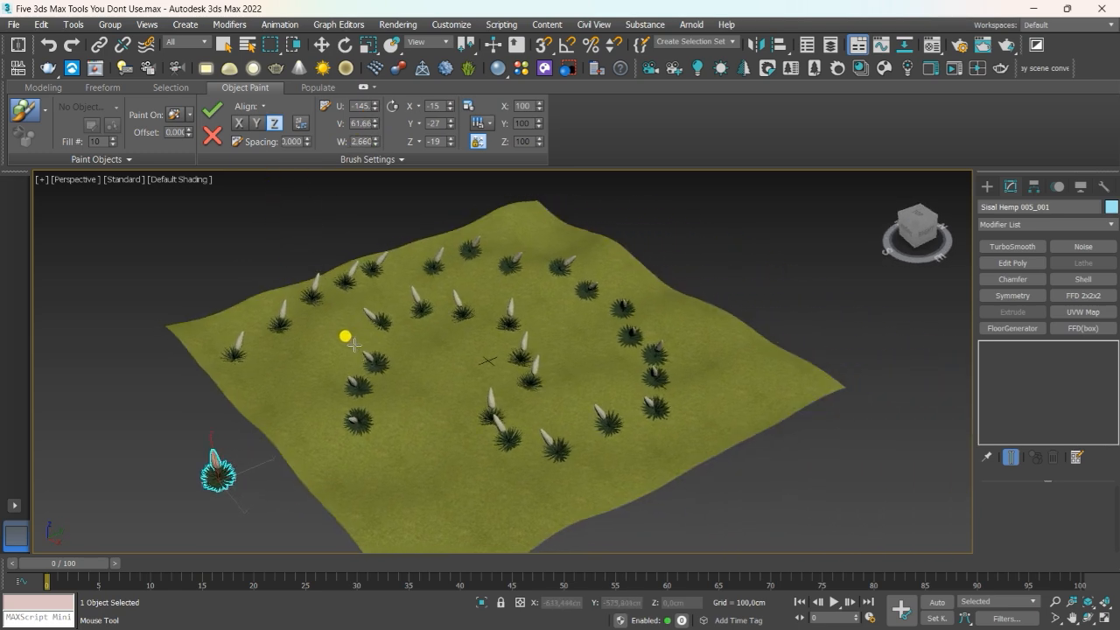
- Commit the painted plants to the scene and end the painting session
left_click(212, 111)
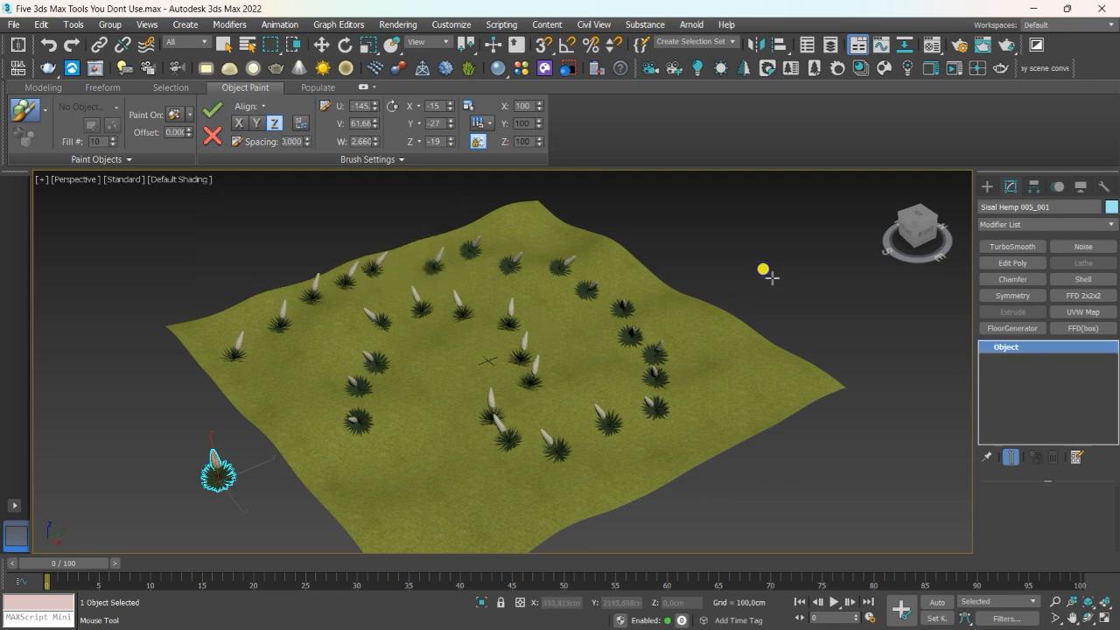
middle_click_drag(445, 410, 418, 354, "alt")
middle_click_drag(417, 354, 409, 362, "alt")
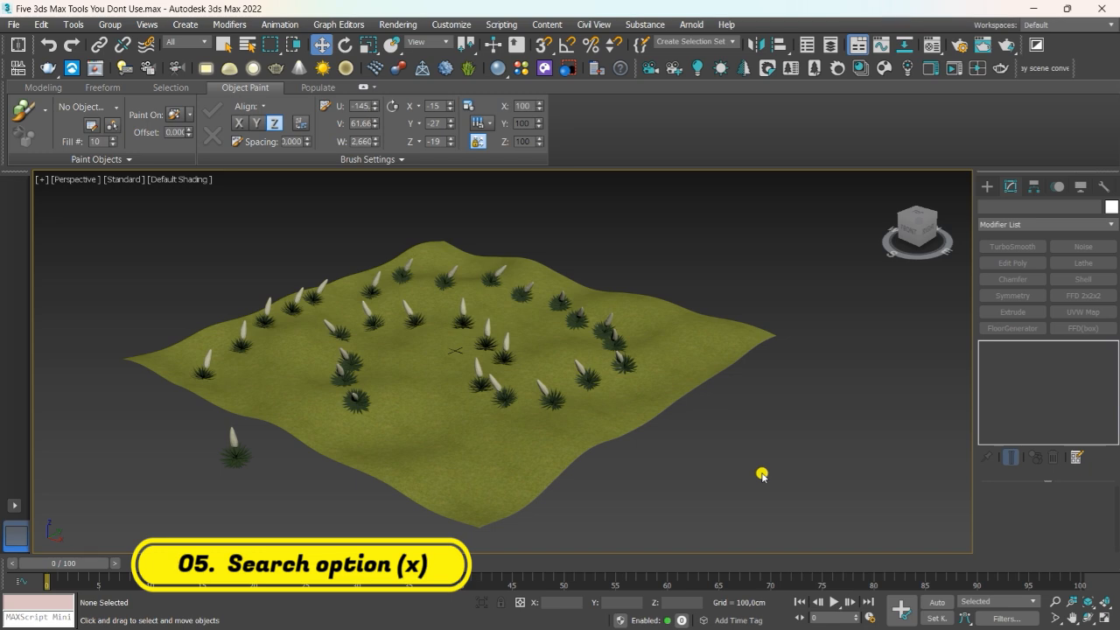
- Find the Teapot command through the action search and create a teapot of about 330 cm radius beside the terrain
key("x")
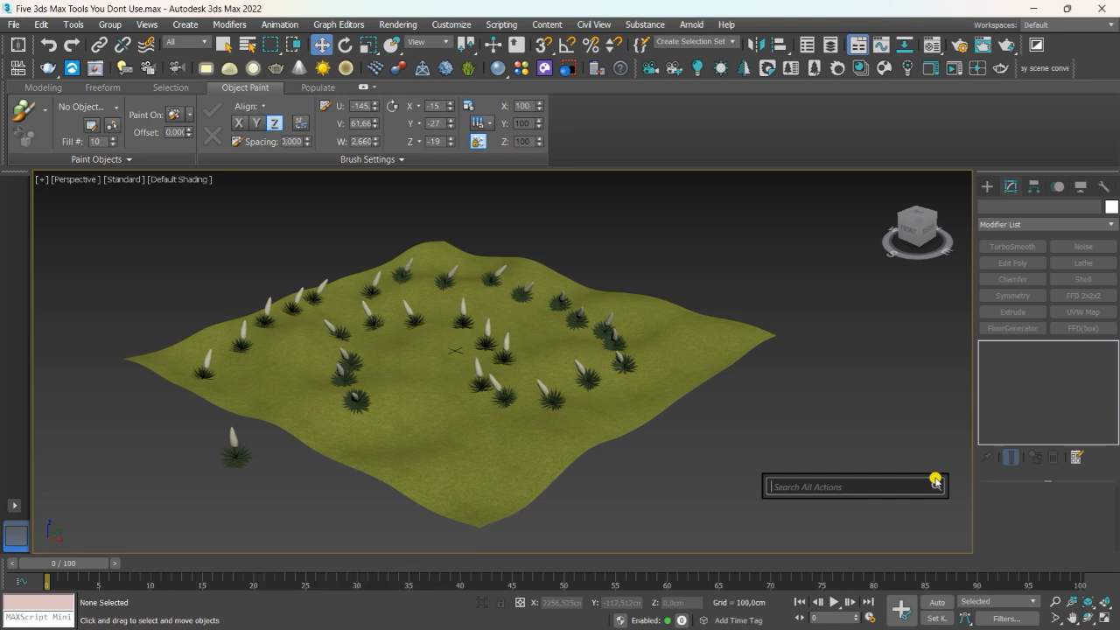
type("te")
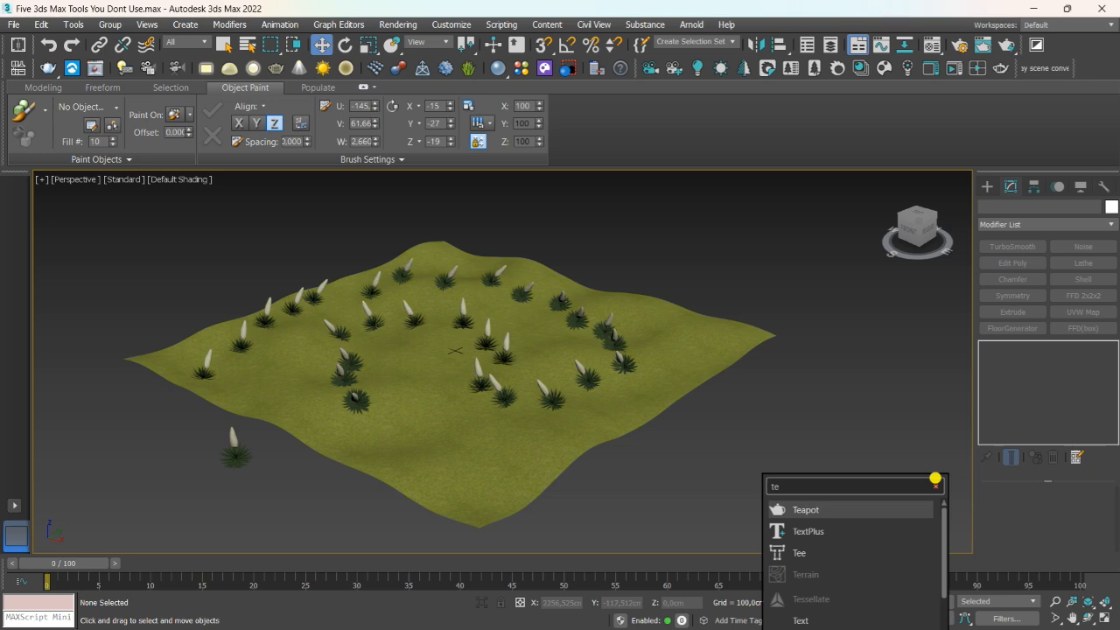
left_click(806, 510)
left_click_drag(837, 444, 849, 466)
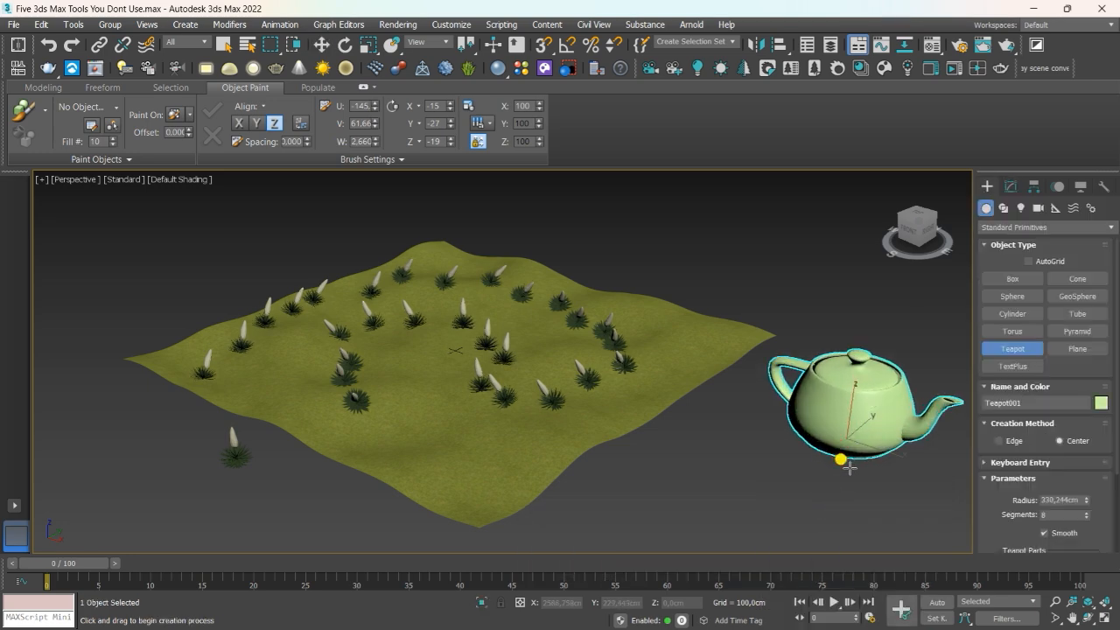
middle_click_drag(858, 454, 752, 432)
scroll(818, 466, "down", 2)
scroll(808, 432, "up", 4)
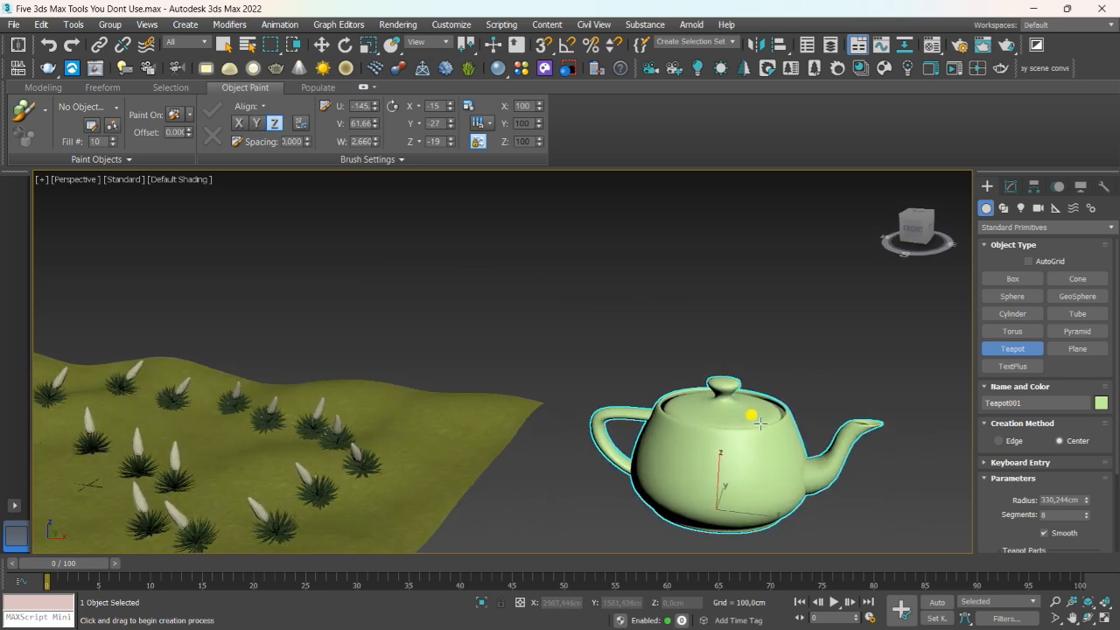
- Find Edit Poly through the action search and apply the modifier to the teapot
type("x")
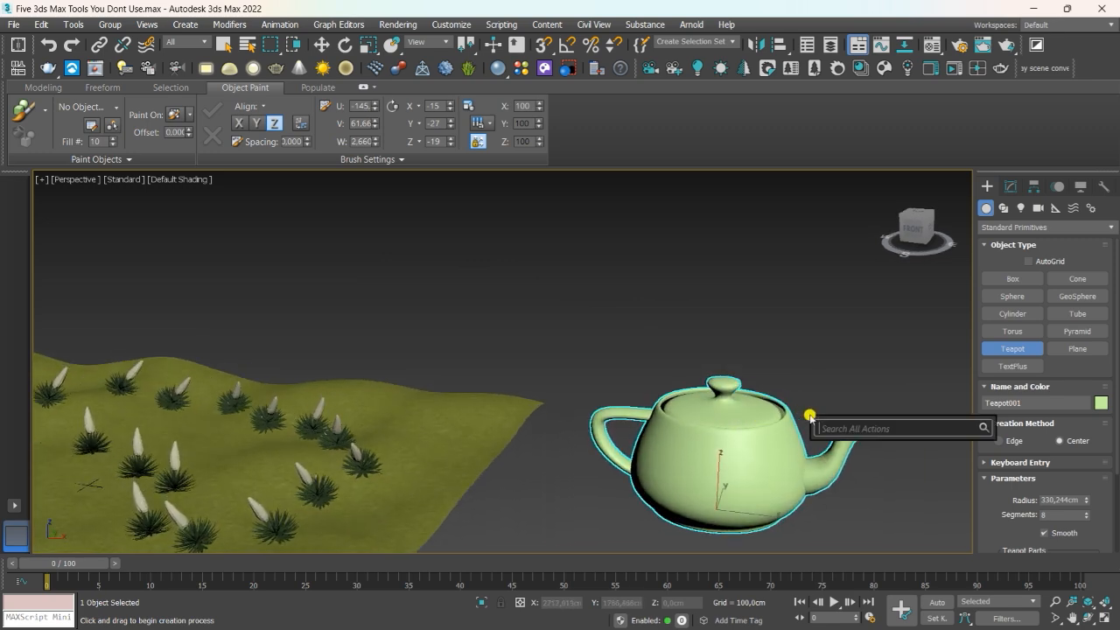
type("e")
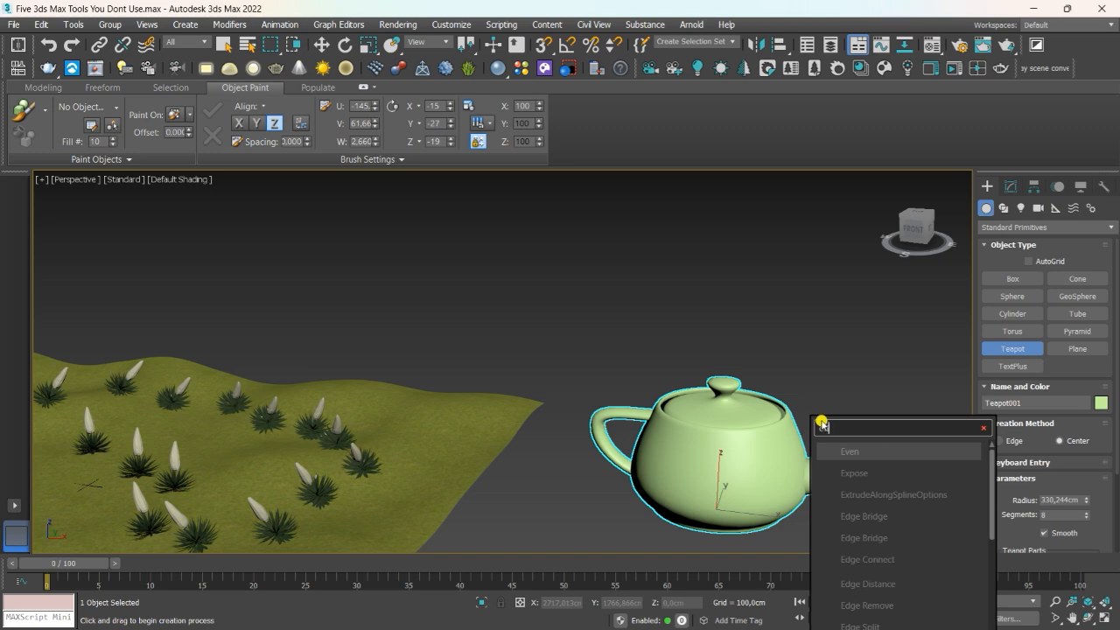
type("dit")
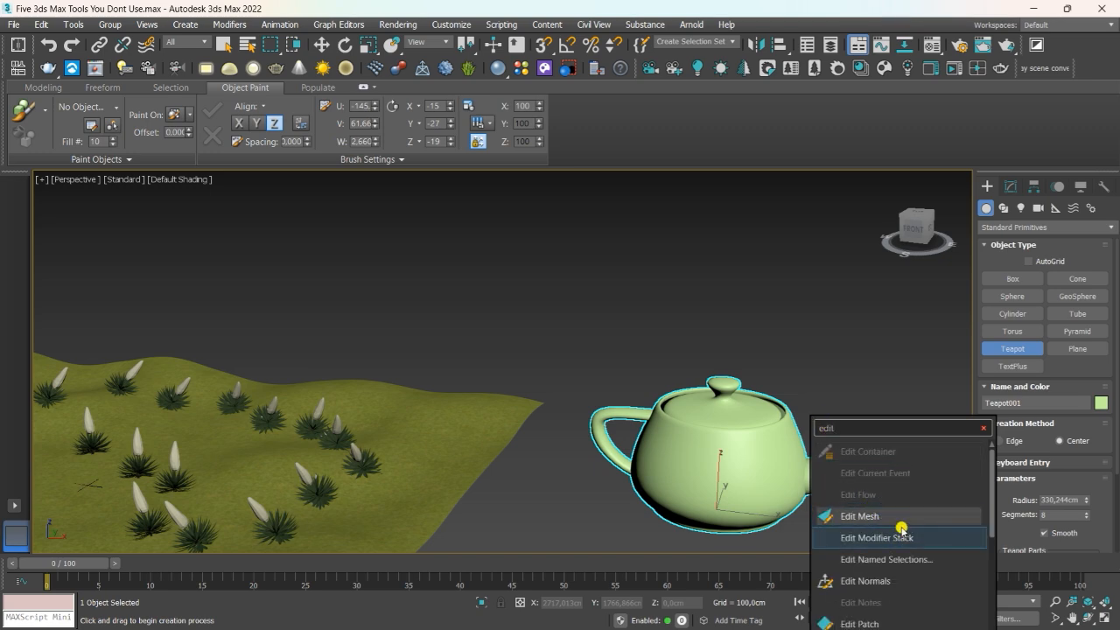
type(" p")
left_click(879, 473)
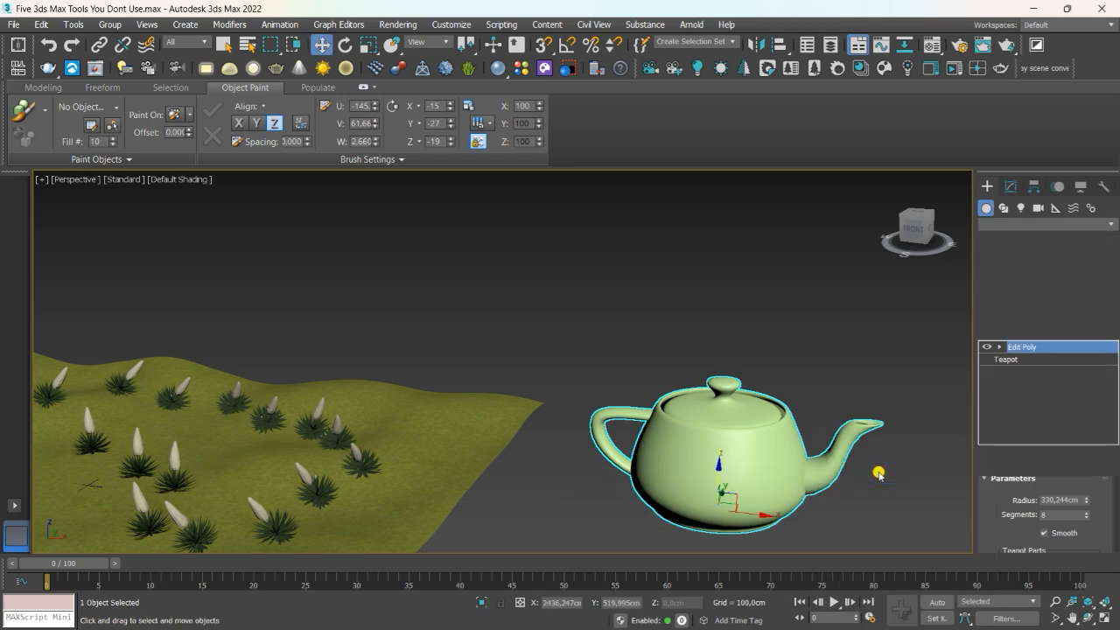
- Find Symmetry through the action search and add the modifier above the teapot's Edit Poly
middle_click_drag(875, 463, 660, 399)
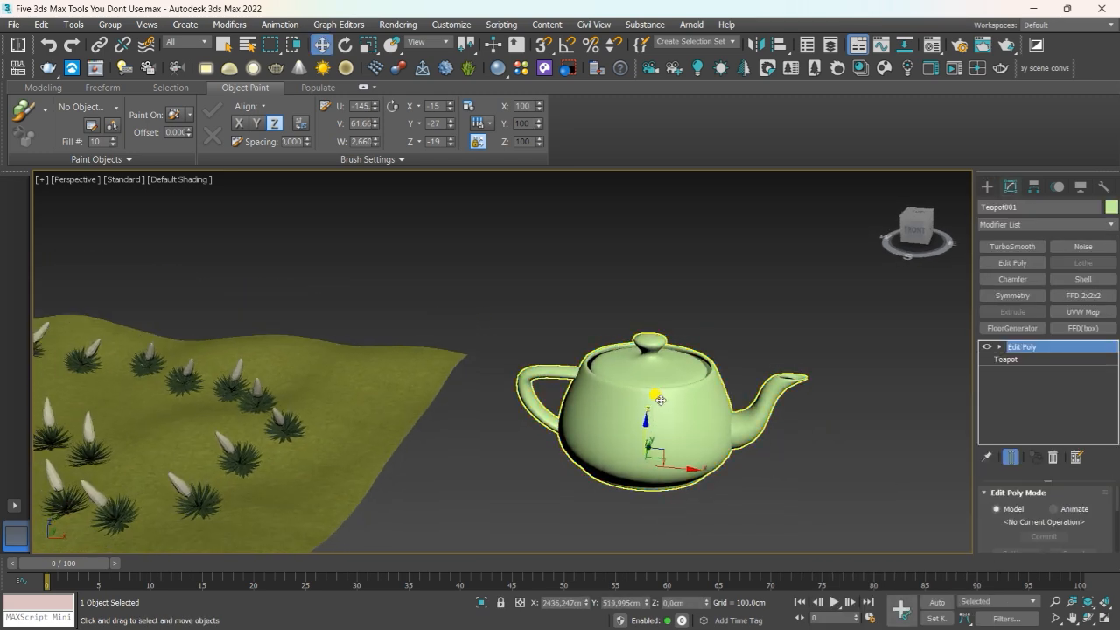
type("x")
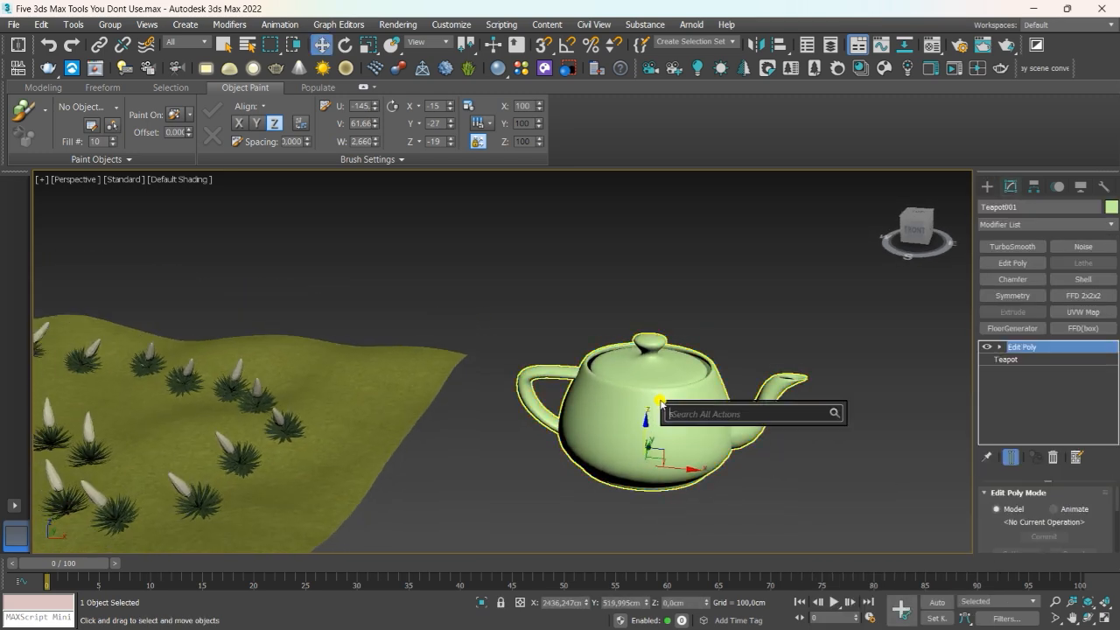
type("sy")
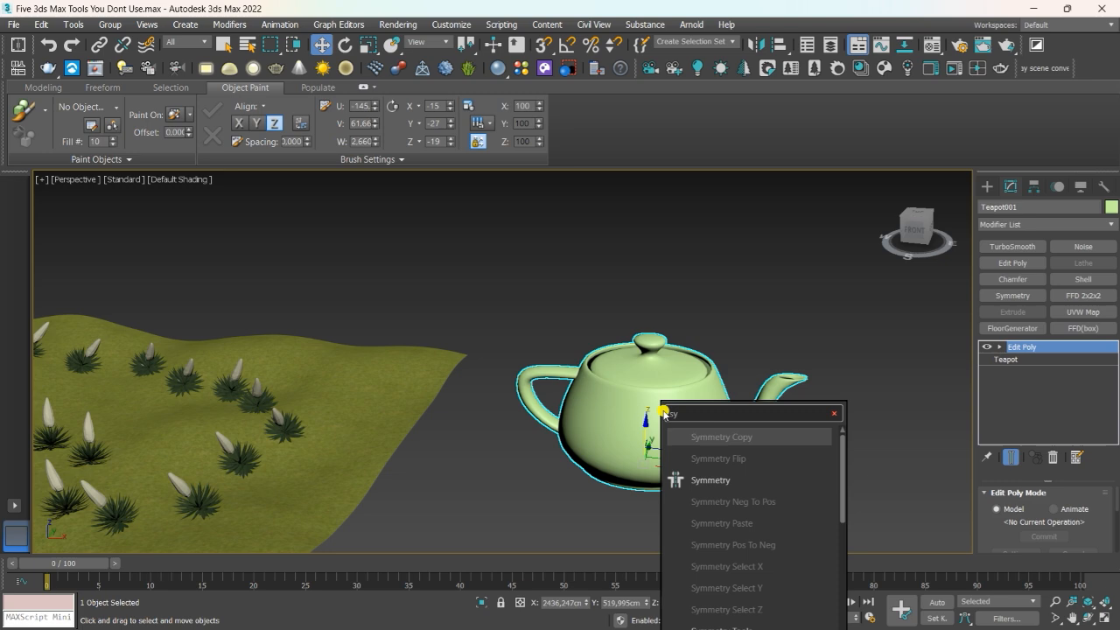
left_click(710, 479)
- Set the teapot's planar Symmetry modifier to mirror about the X axis only, with Z turned off
middle_click_drag(670, 457, 687, 353)
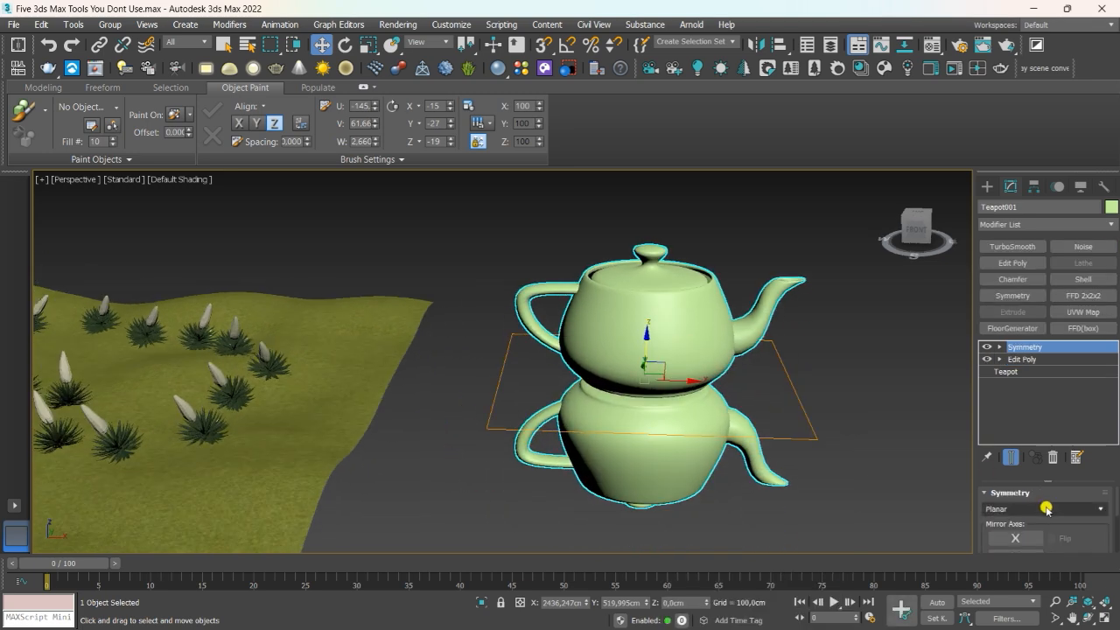
scroll(1047, 476, "down", 2)
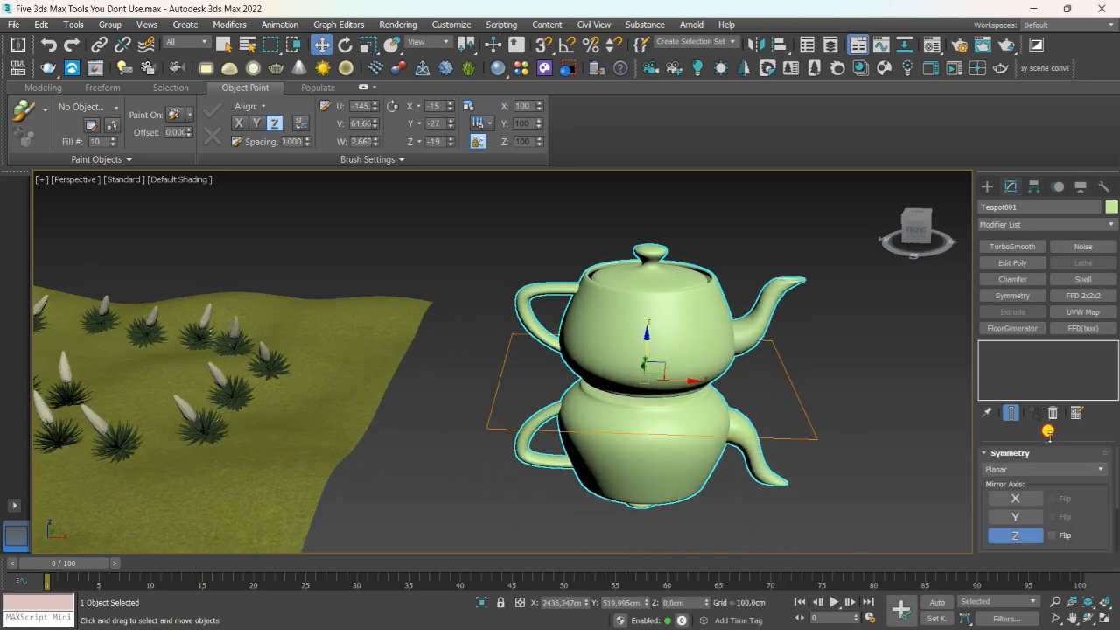
left_click(1012, 499)
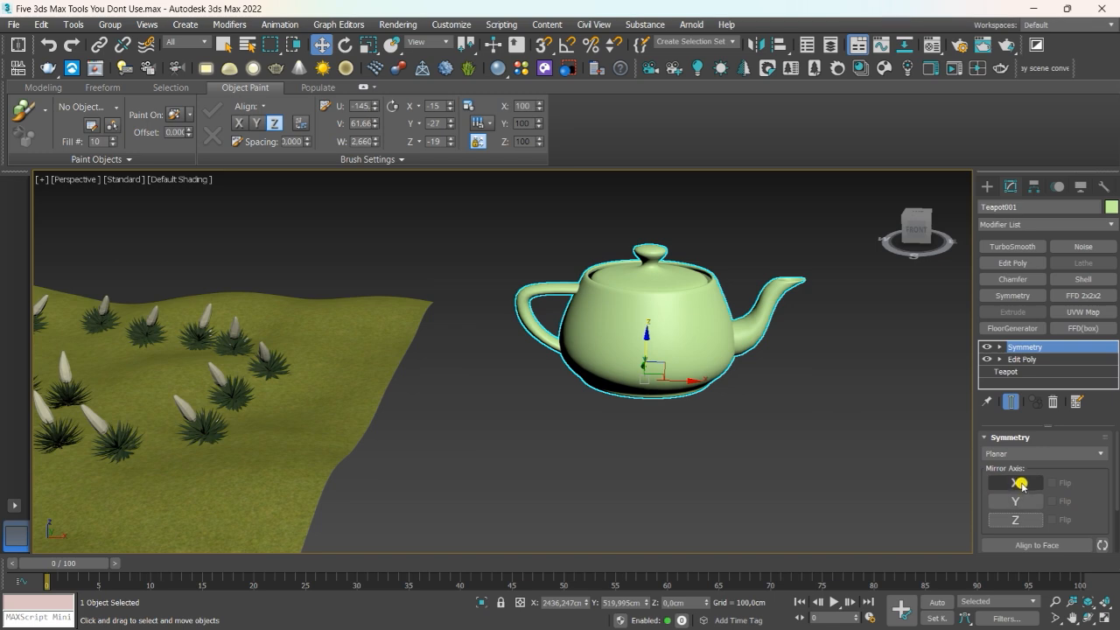
left_click(1014, 483)
middle_click_drag(677, 424, 658, 420, "alt")
scroll(658, 421, "down", 5)
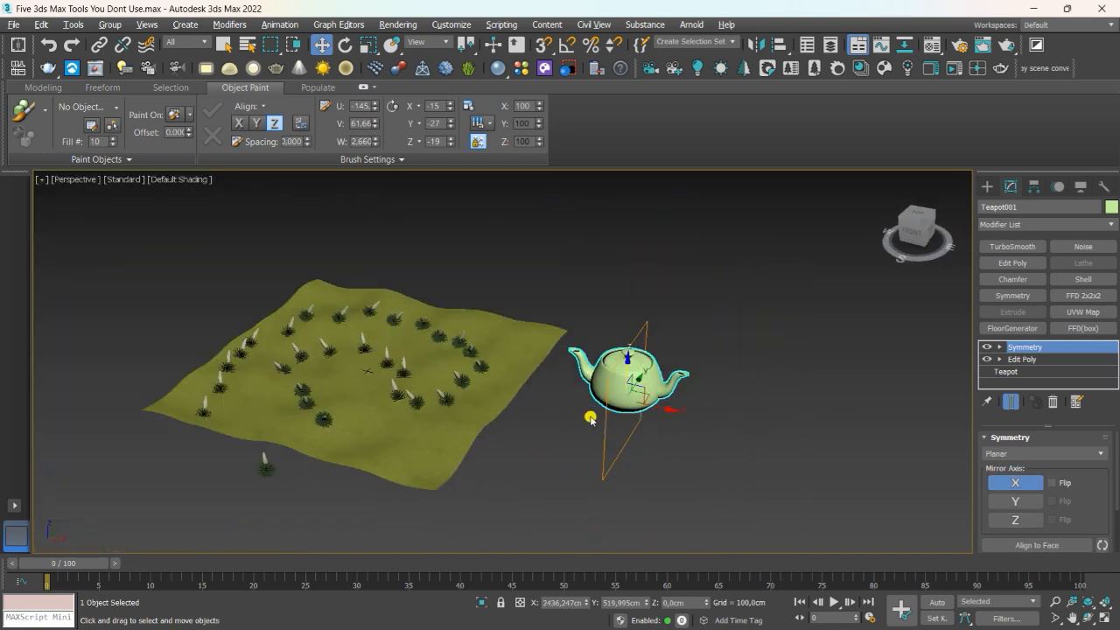
middle_click_drag(590, 417, 657, 440, "alt")
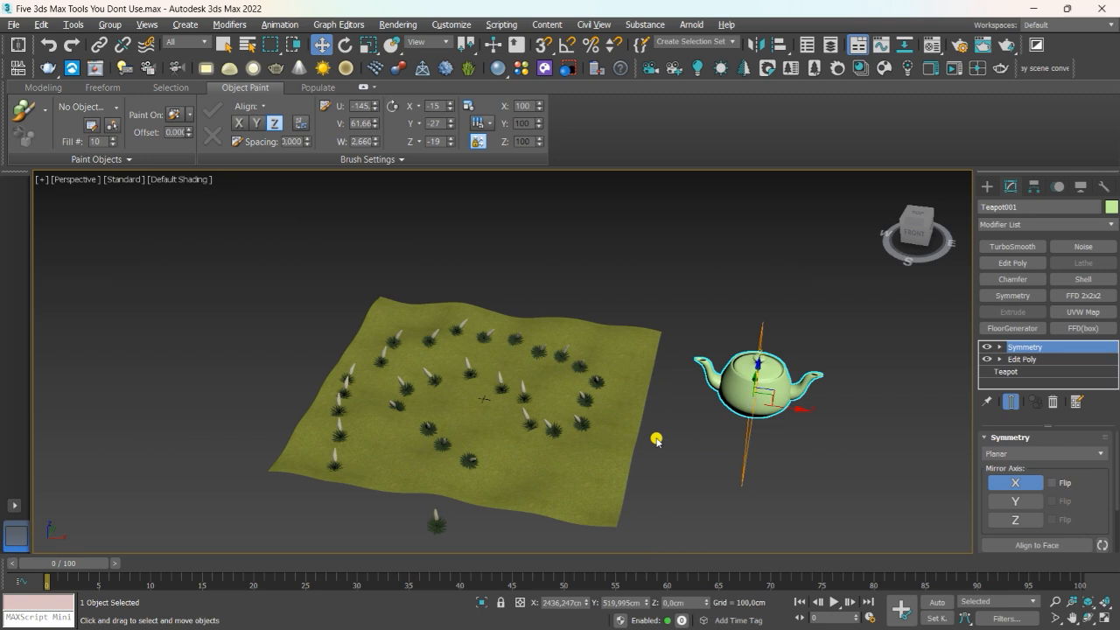